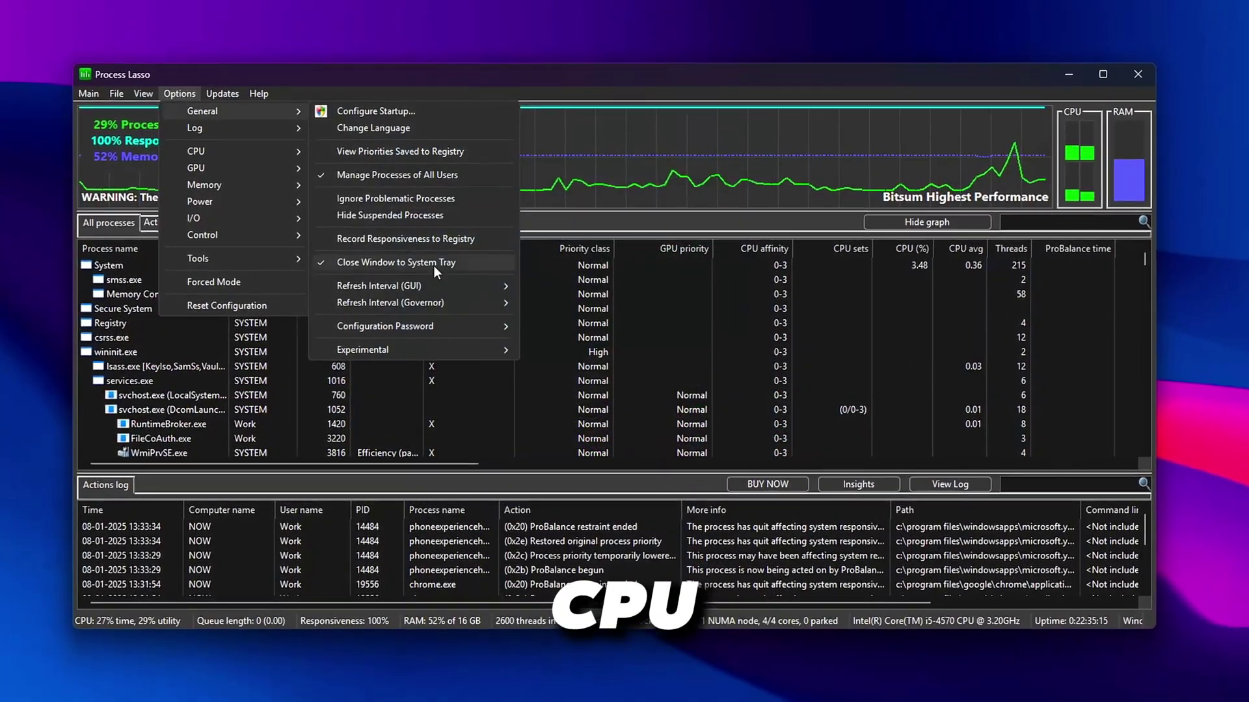
Pick a new graph refresh interval, then select Photoshop.exe in the process list.
mouse_move(431, 291)
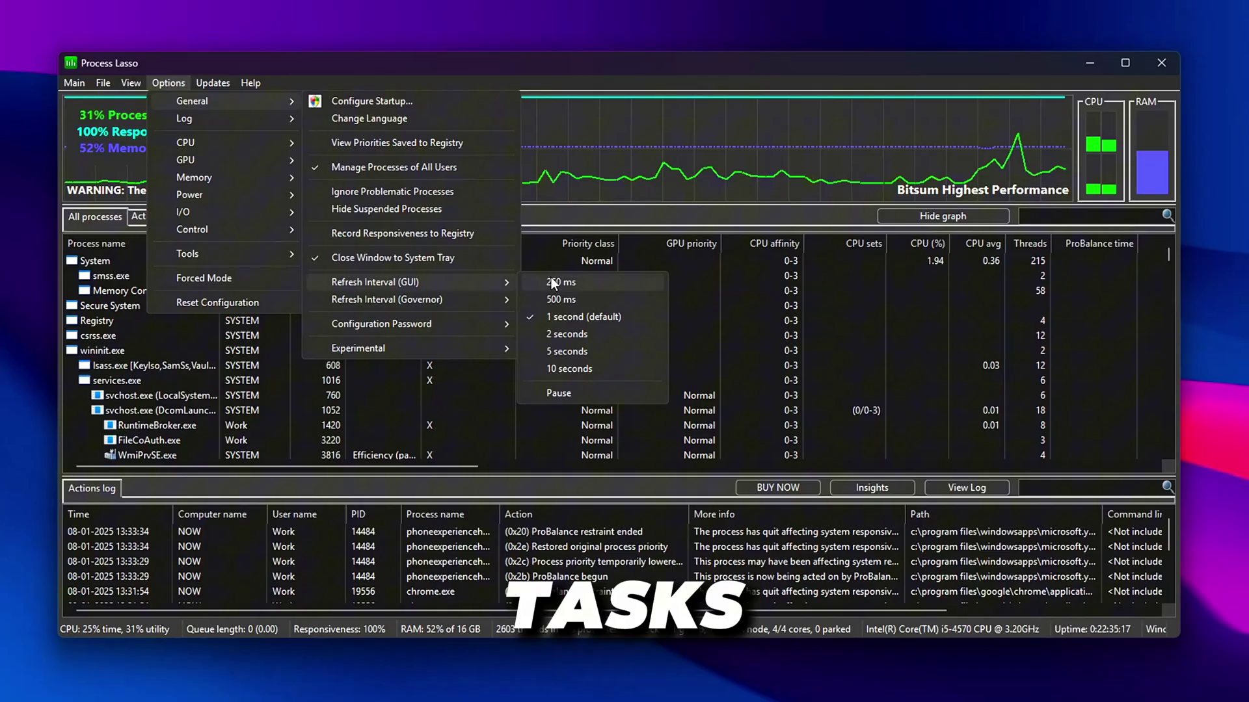
left_click(571, 333)
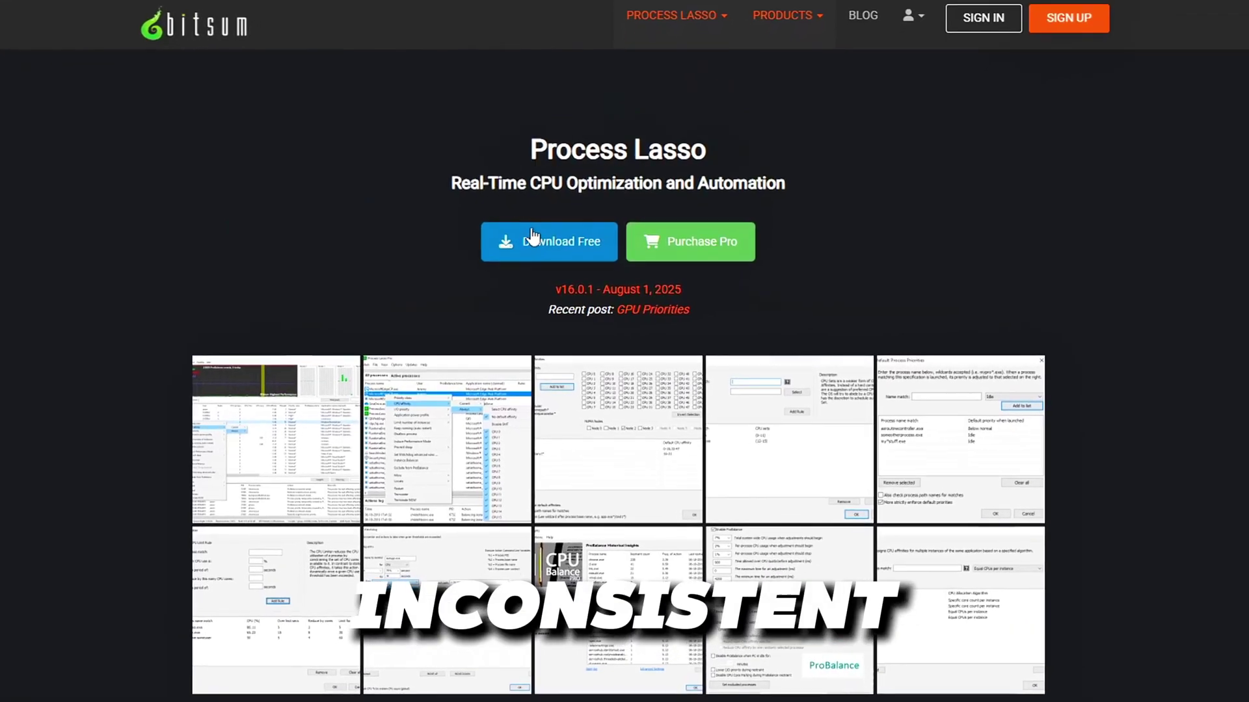
scroll(480, 279, "down", 3)
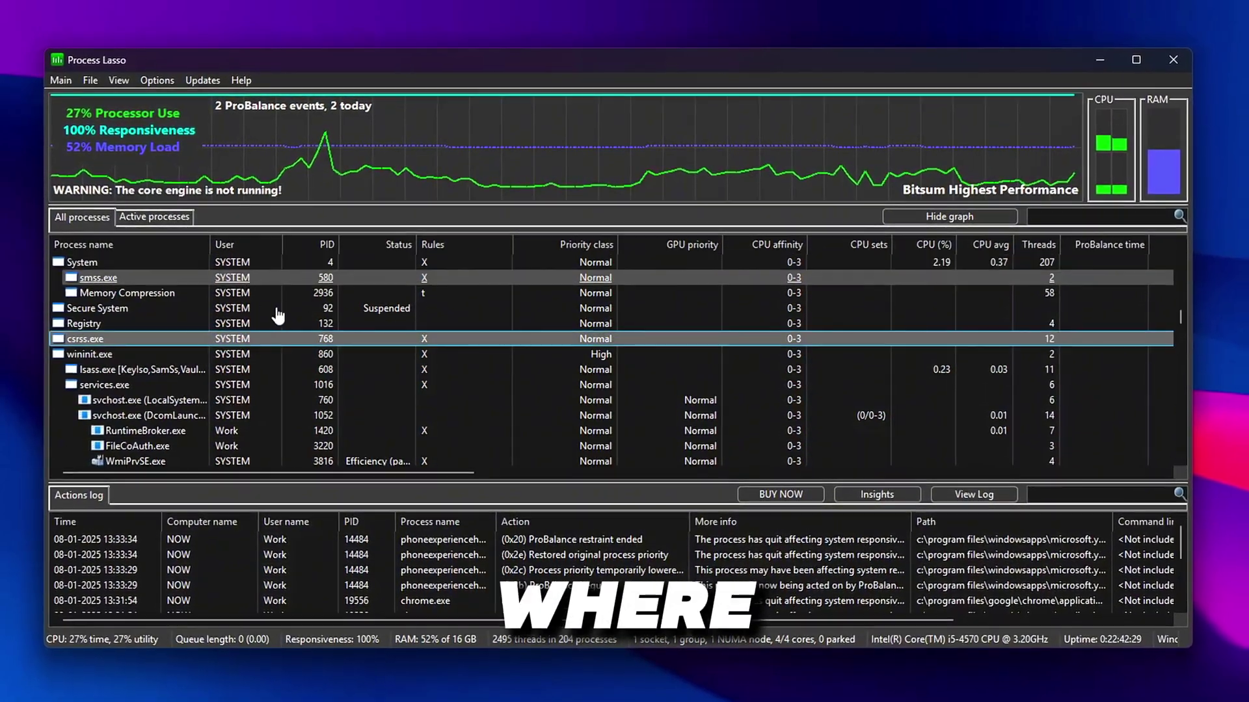
scroll(279, 312, "down", 10)
scroll(273, 344, "up", 5)
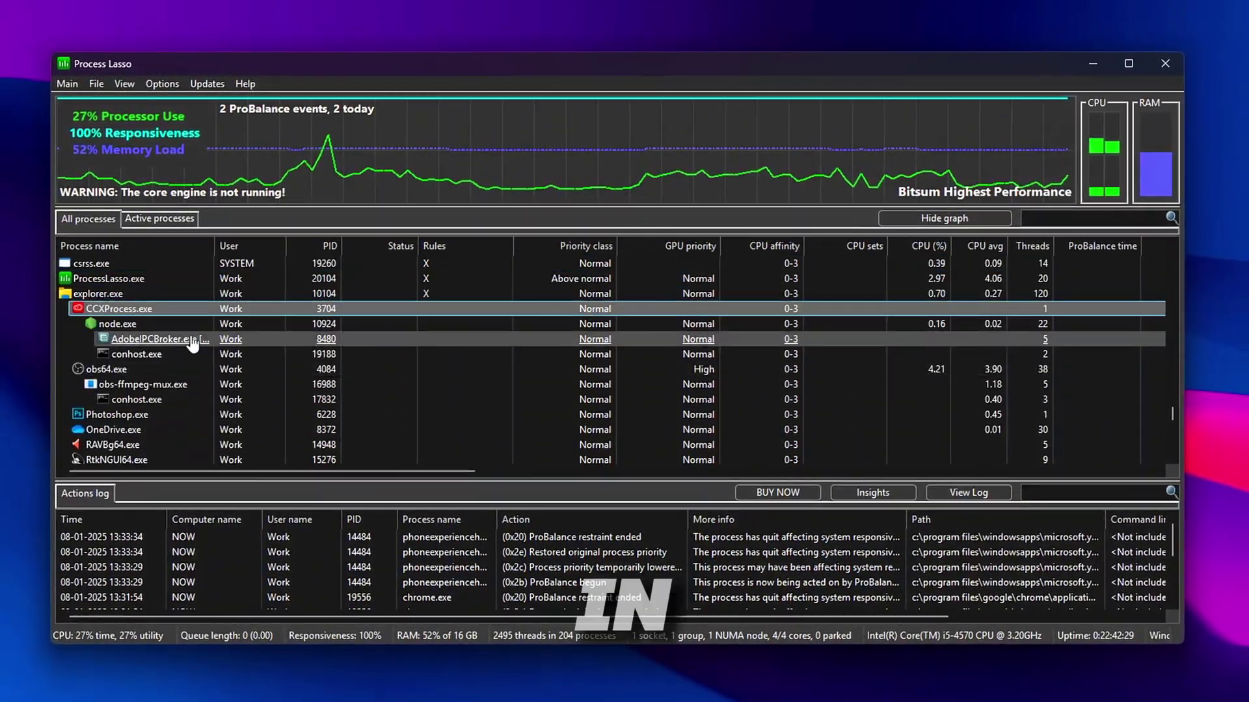
left_click(138, 354)
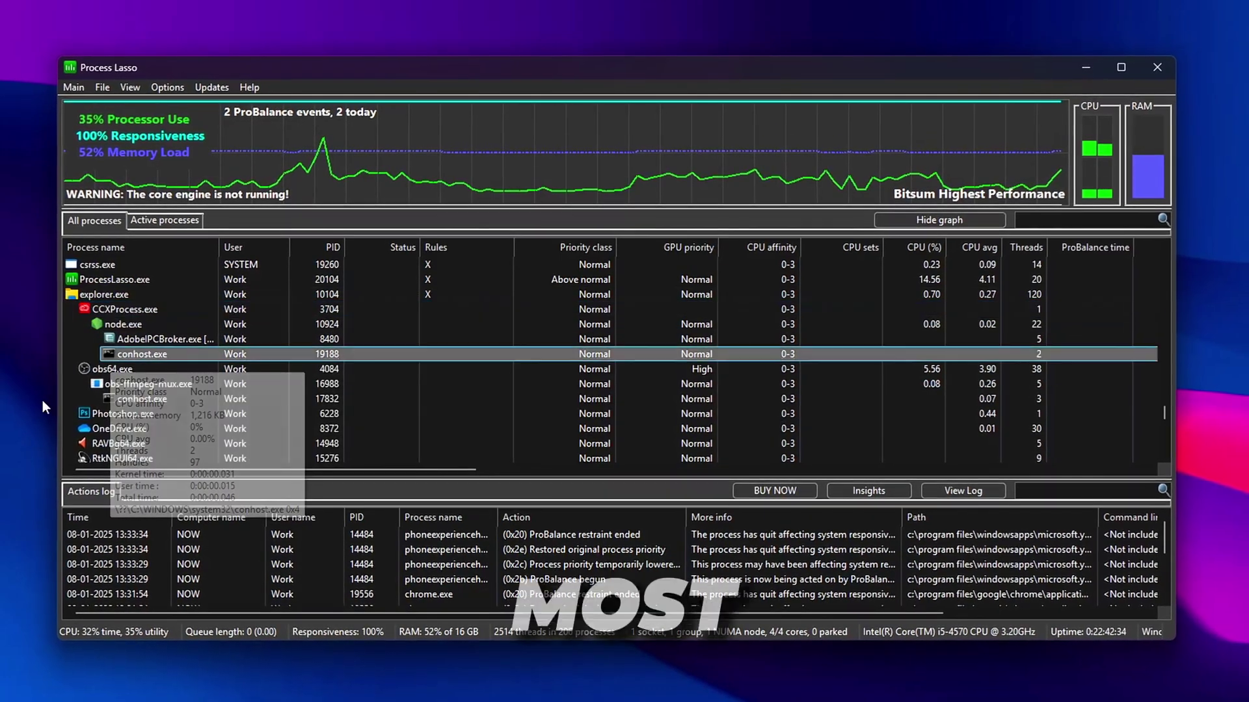
left_click(176, 414)
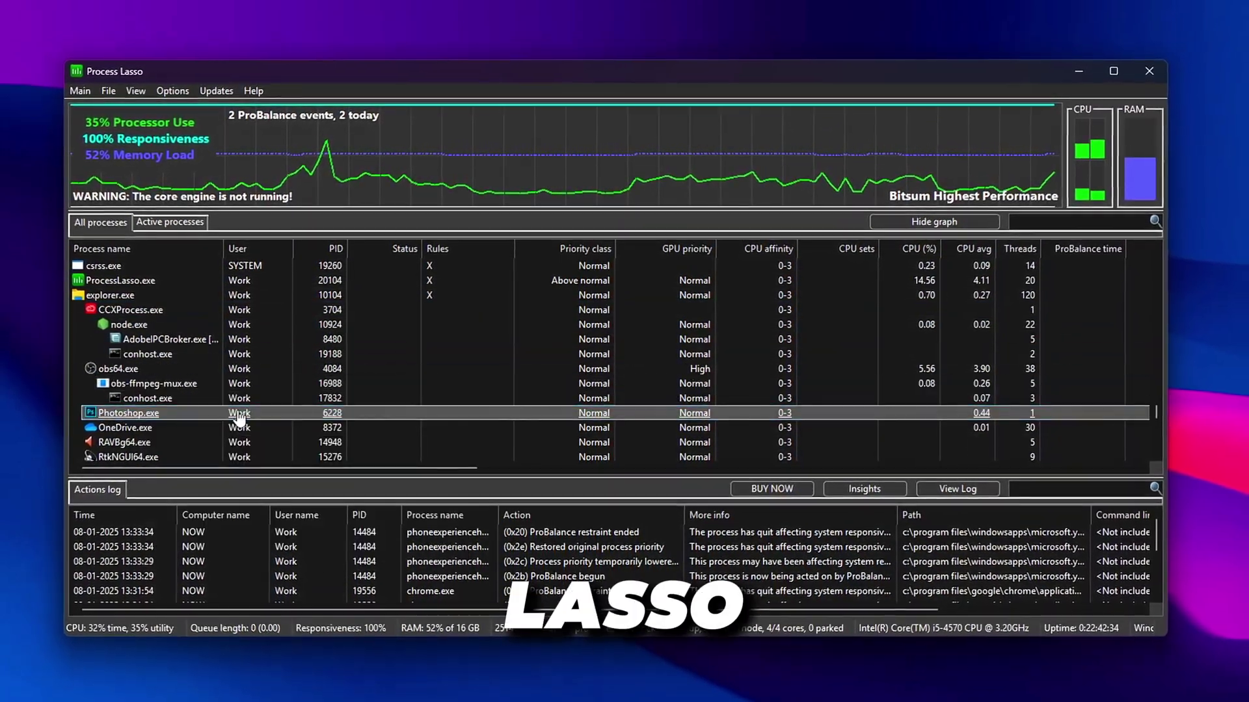
scroll(192, 357, "down", 2)
Set Photoshop.exe to always run at High CPU priority.
right_click(195, 324)
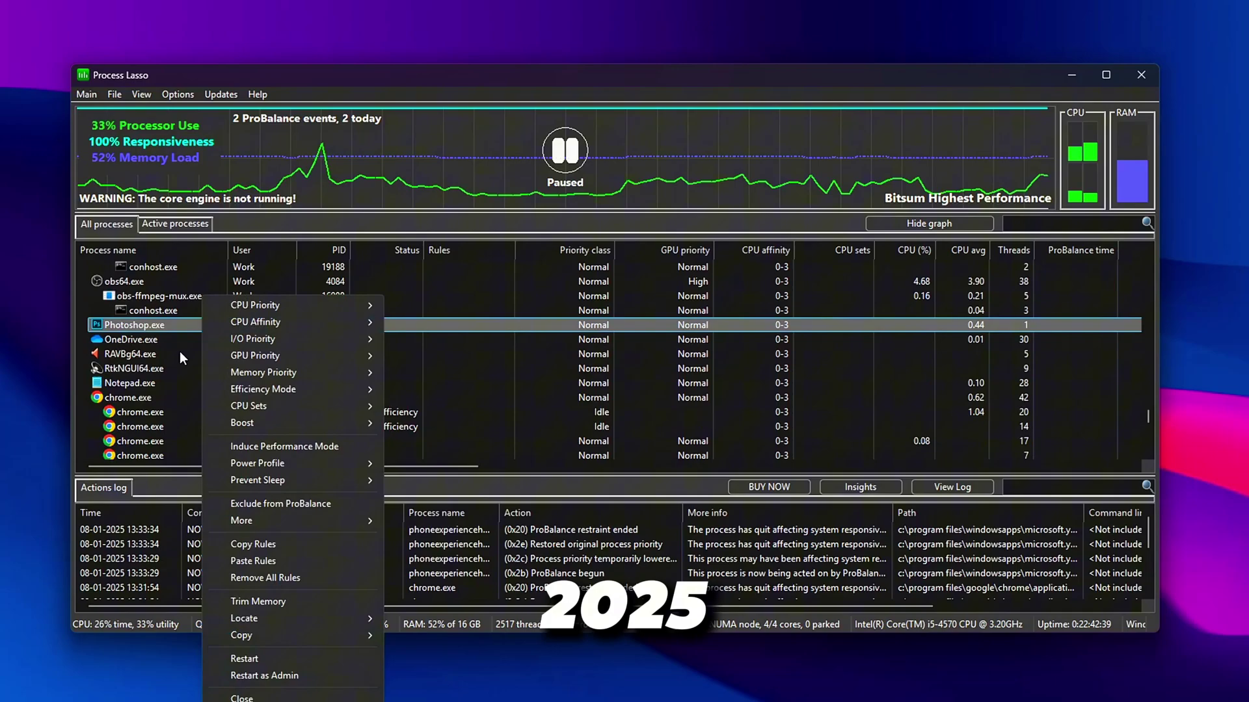
mouse_move(283, 305)
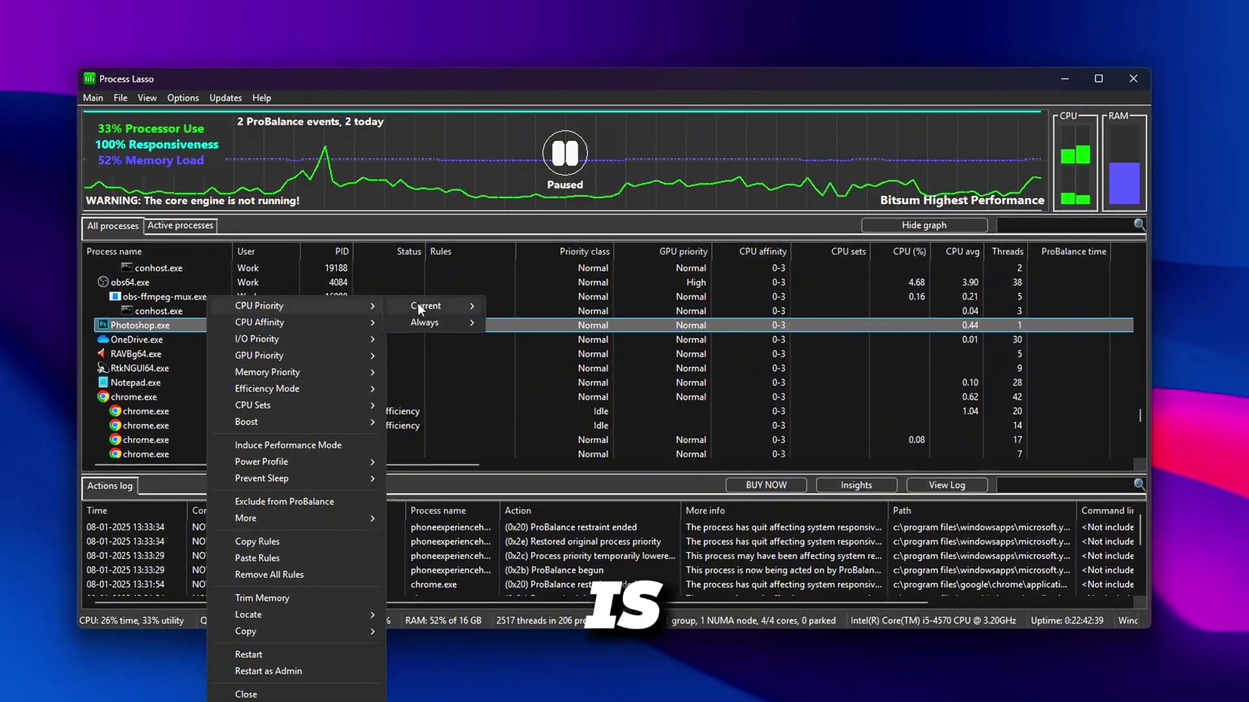
mouse_move(425, 319)
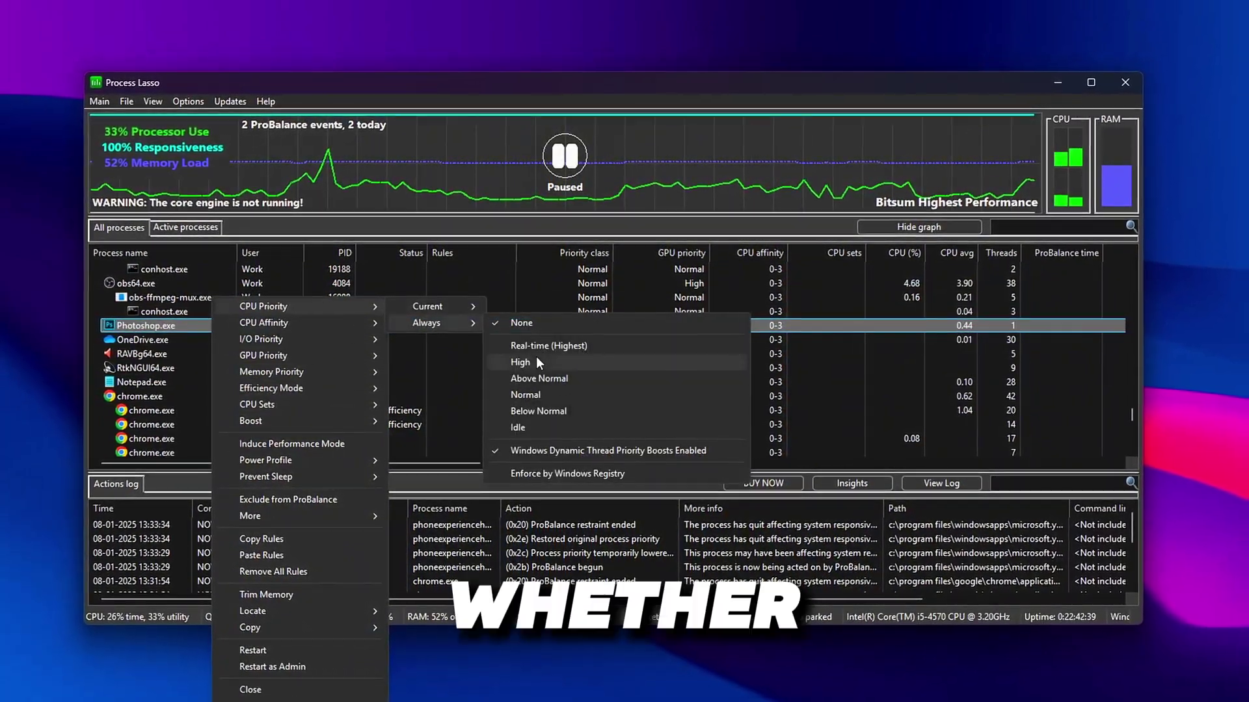
left_click(537, 362)
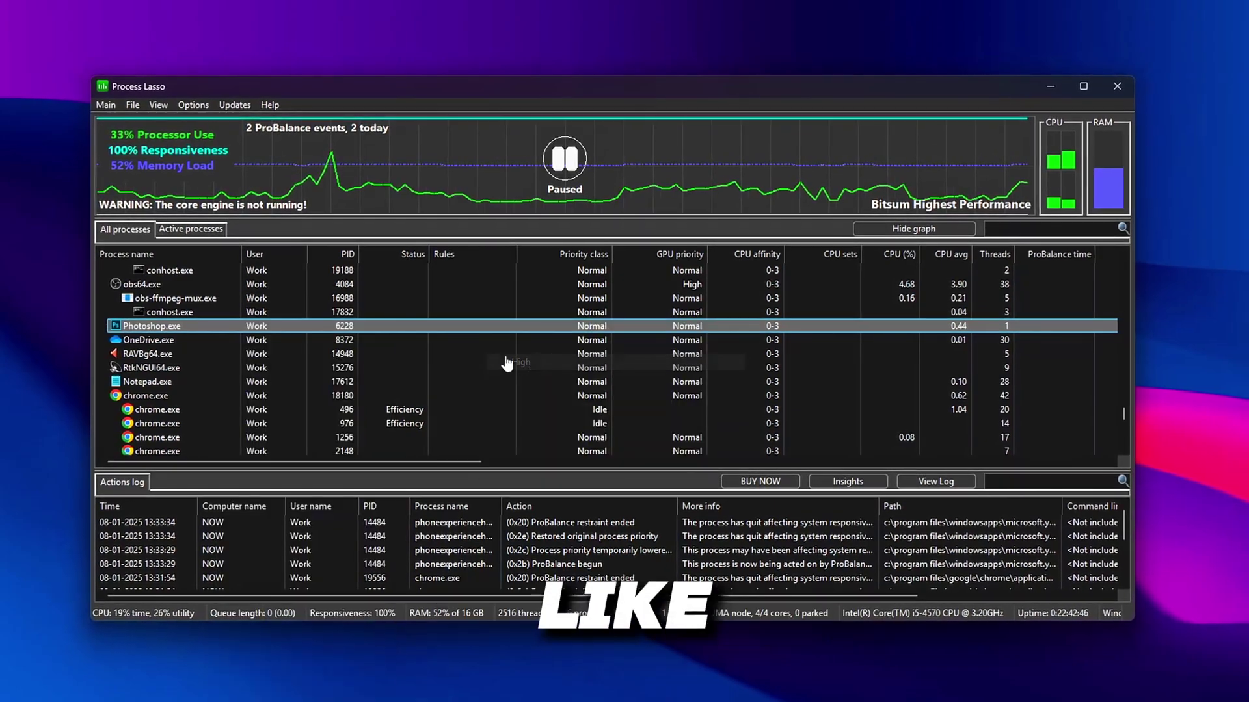
Set Photoshop.exe to always run at High I/O priority.
right_click(166, 326)
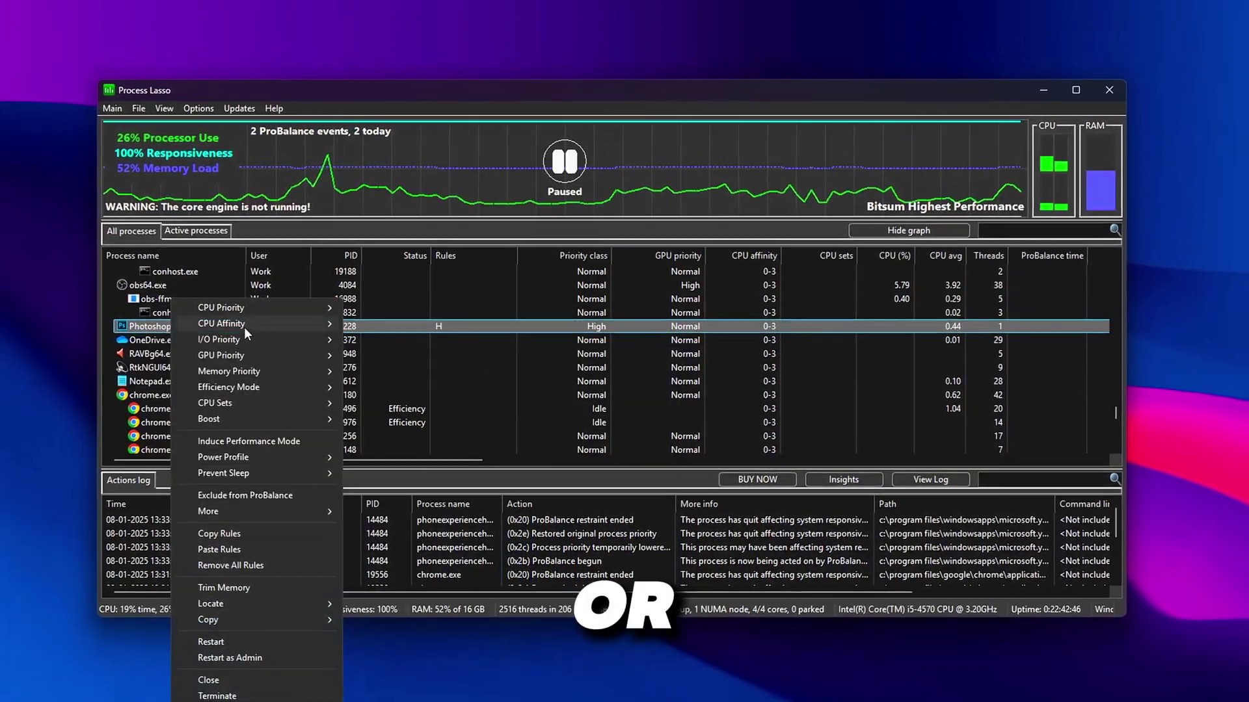
mouse_move(227, 338)
mouse_move(380, 354)
left_click(485, 357)
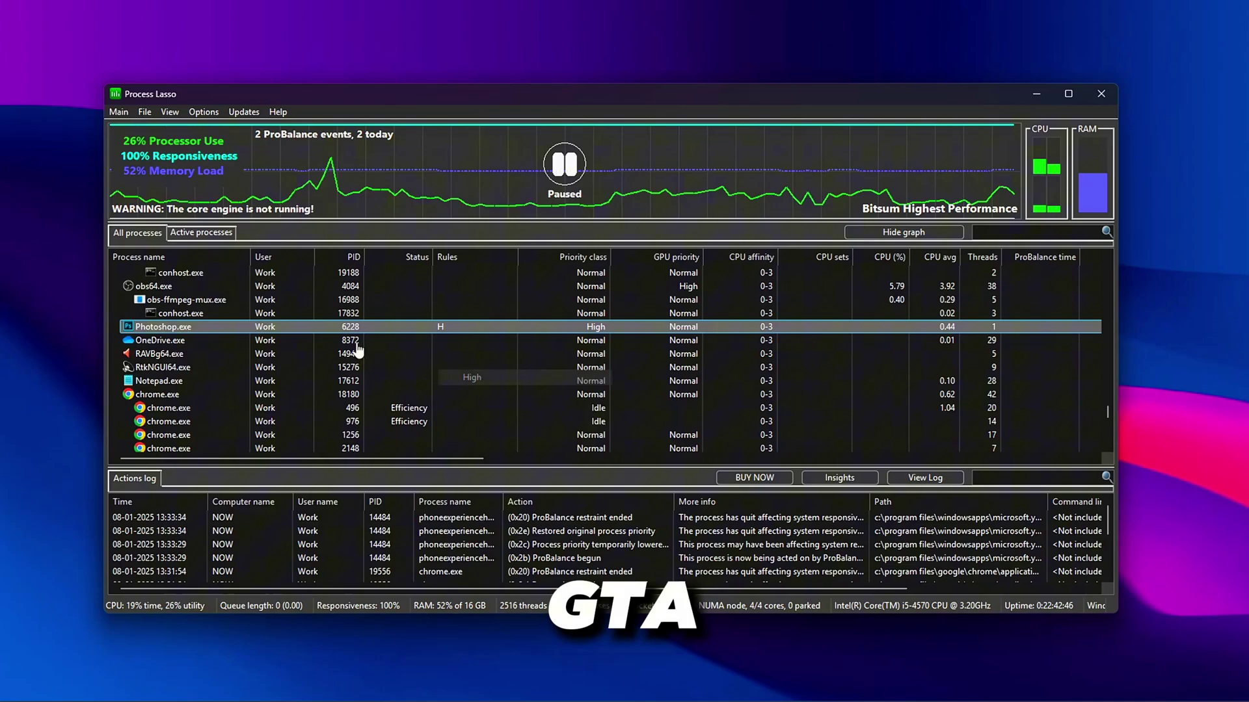
Reopen Photoshop.exe's actions menu and look over its other options.
right_click(178, 329)
mouse_move(252, 338)
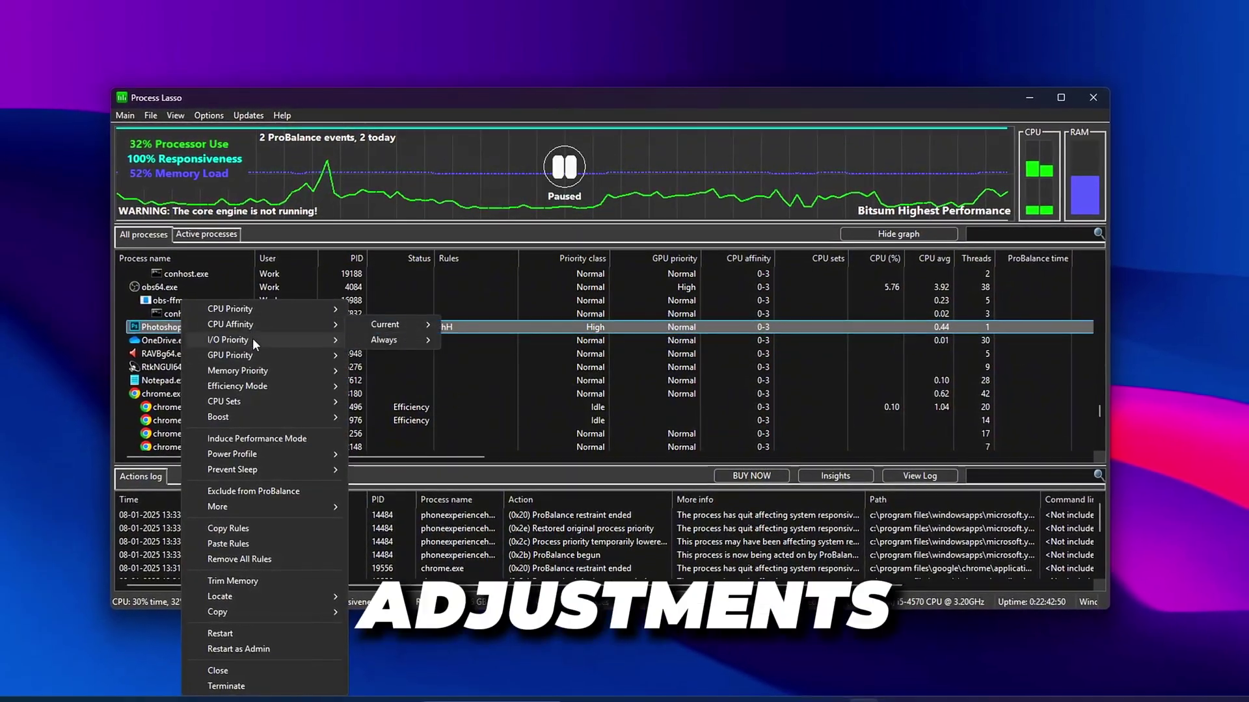
mouse_move(270, 310)
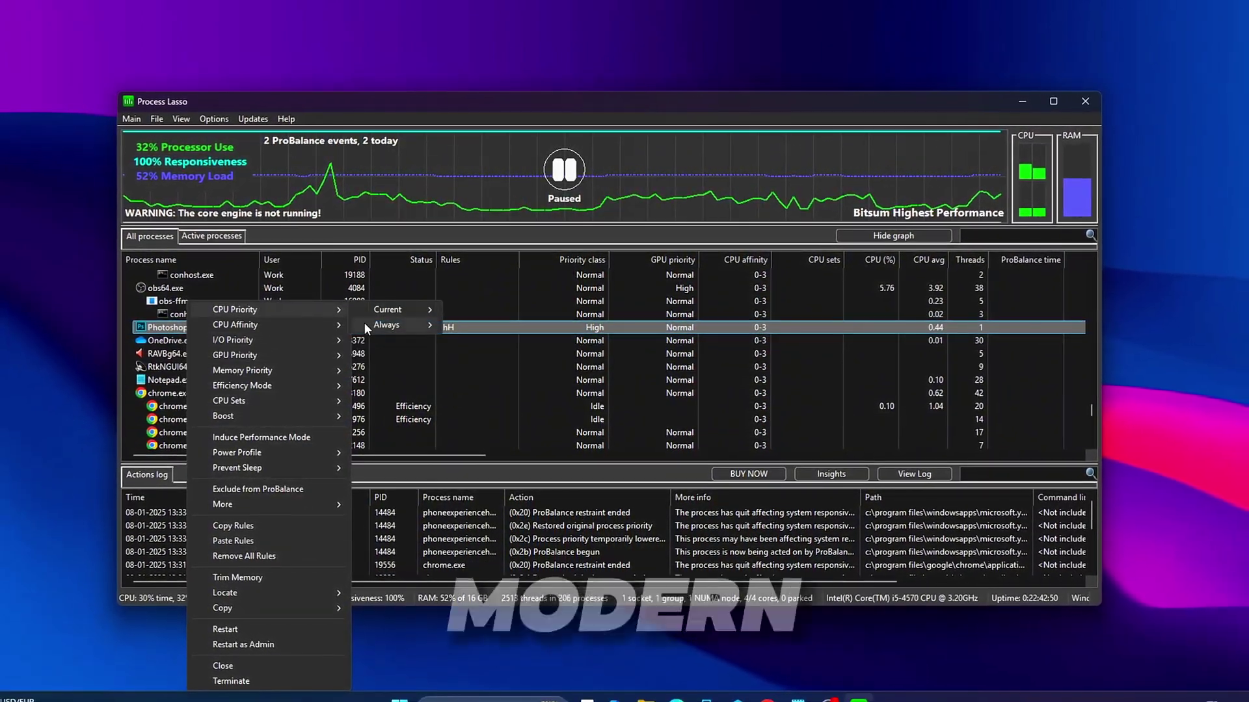
mouse_move(361, 321)
mouse_move(275, 324)
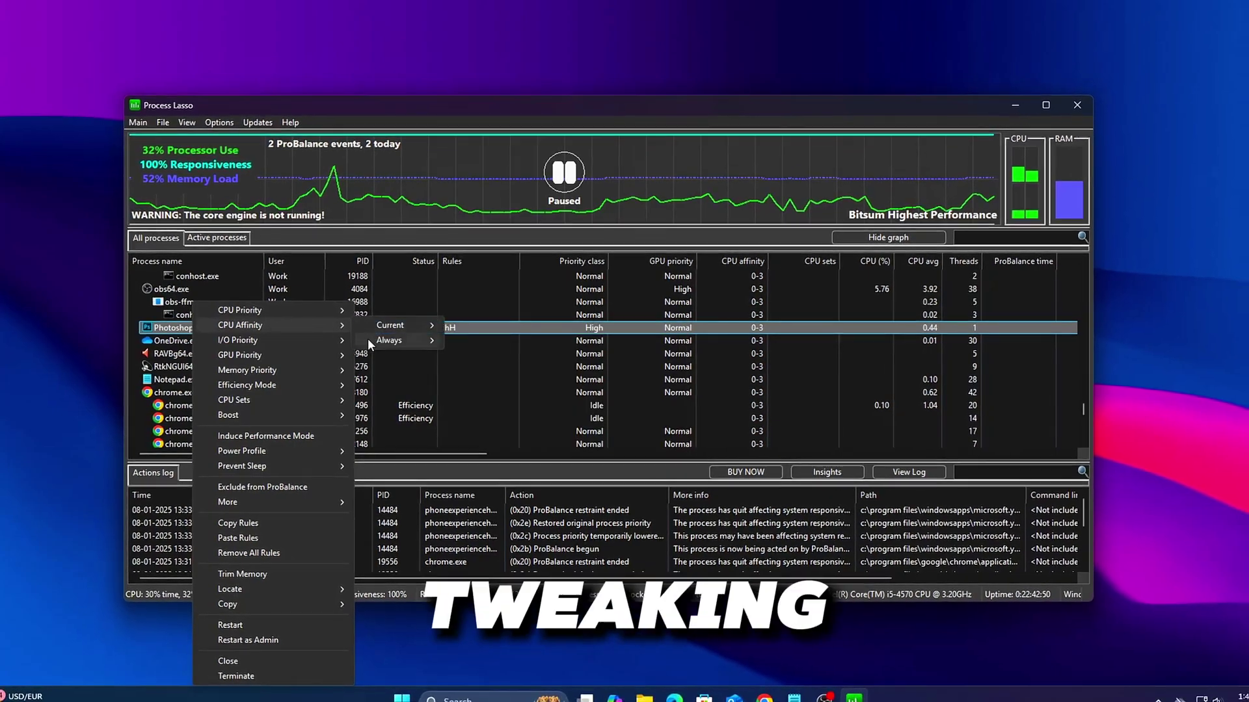
mouse_move(368, 339)
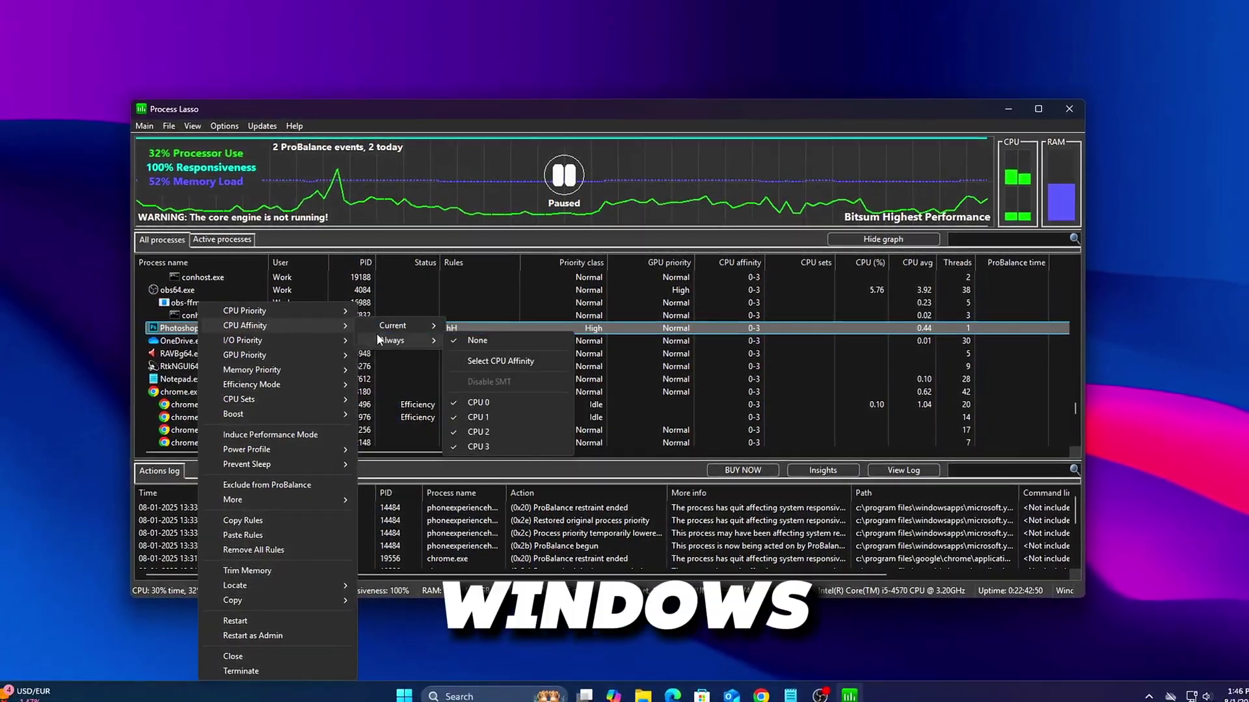
mouse_move(269, 338)
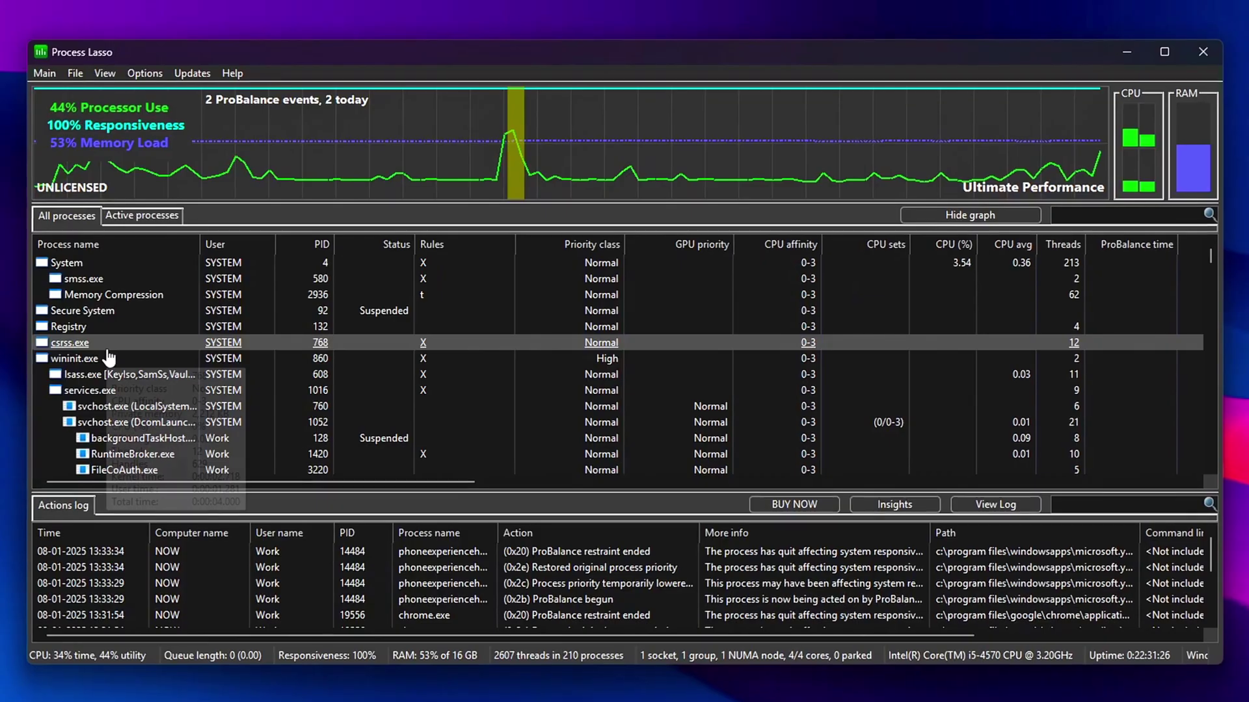
Switch the view between active processes and the full process tree, then restore the Process Lasso window.
mouse_move(113, 356)
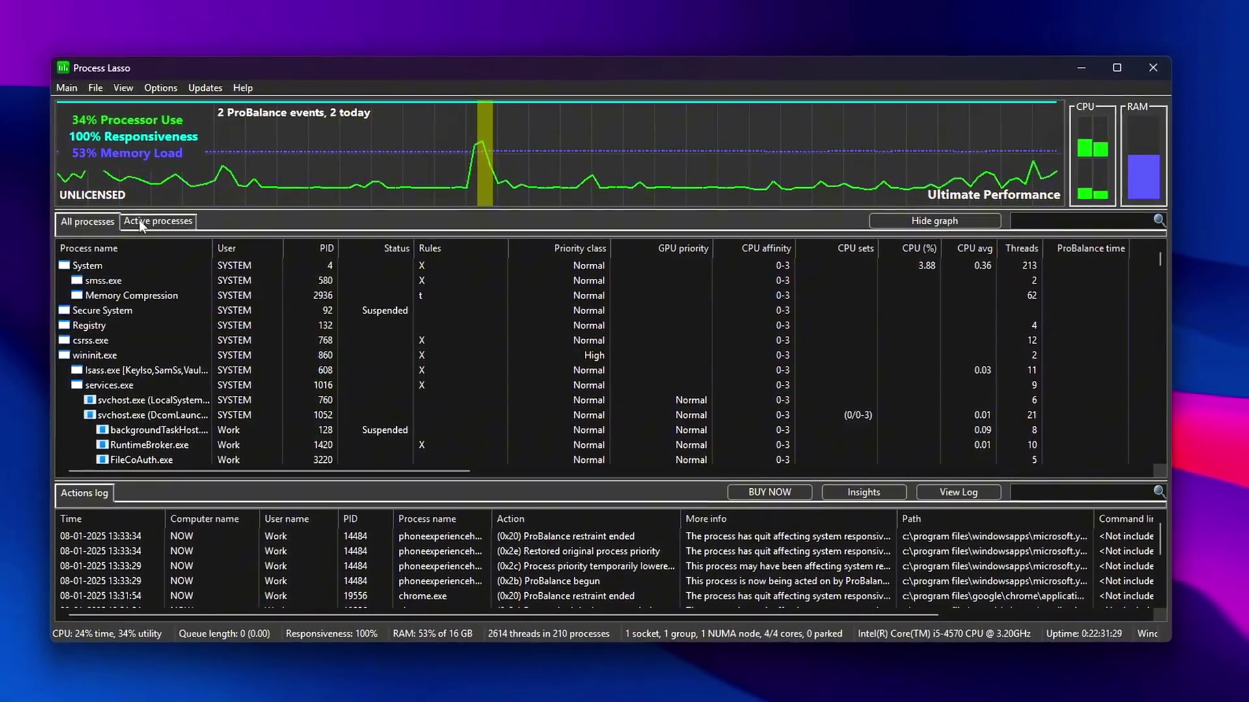
left_click(132, 221)
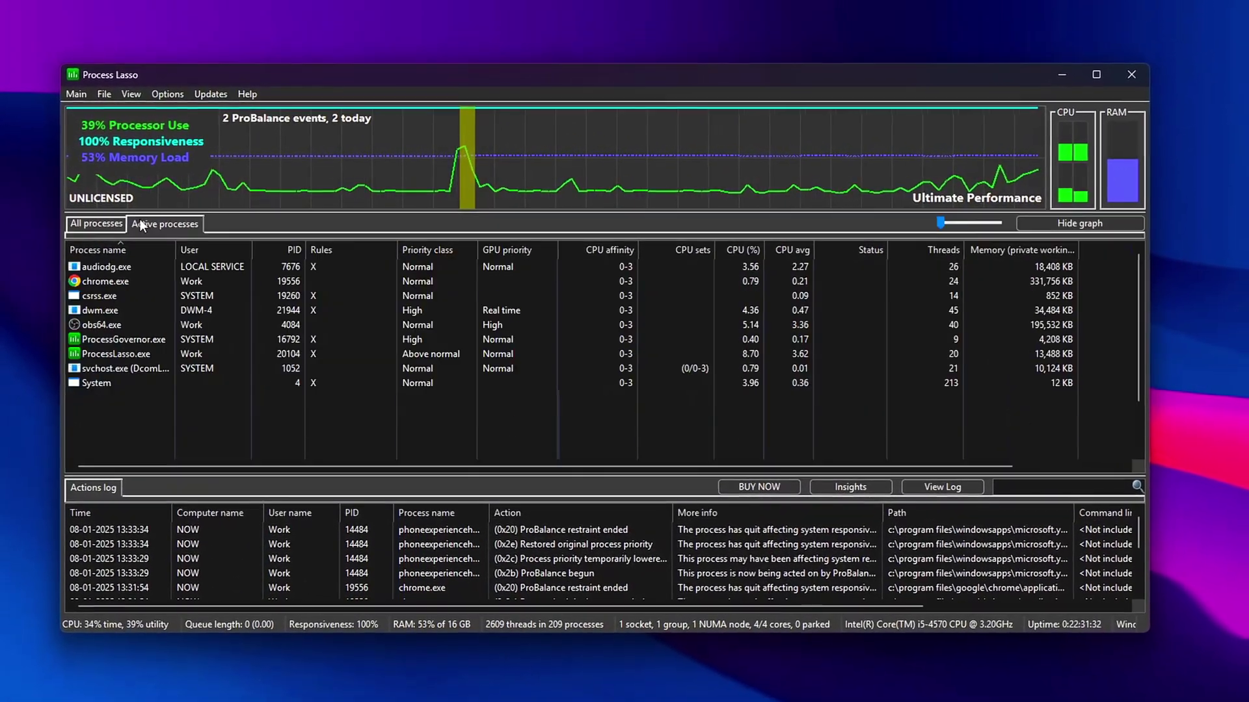
left_click(103, 223)
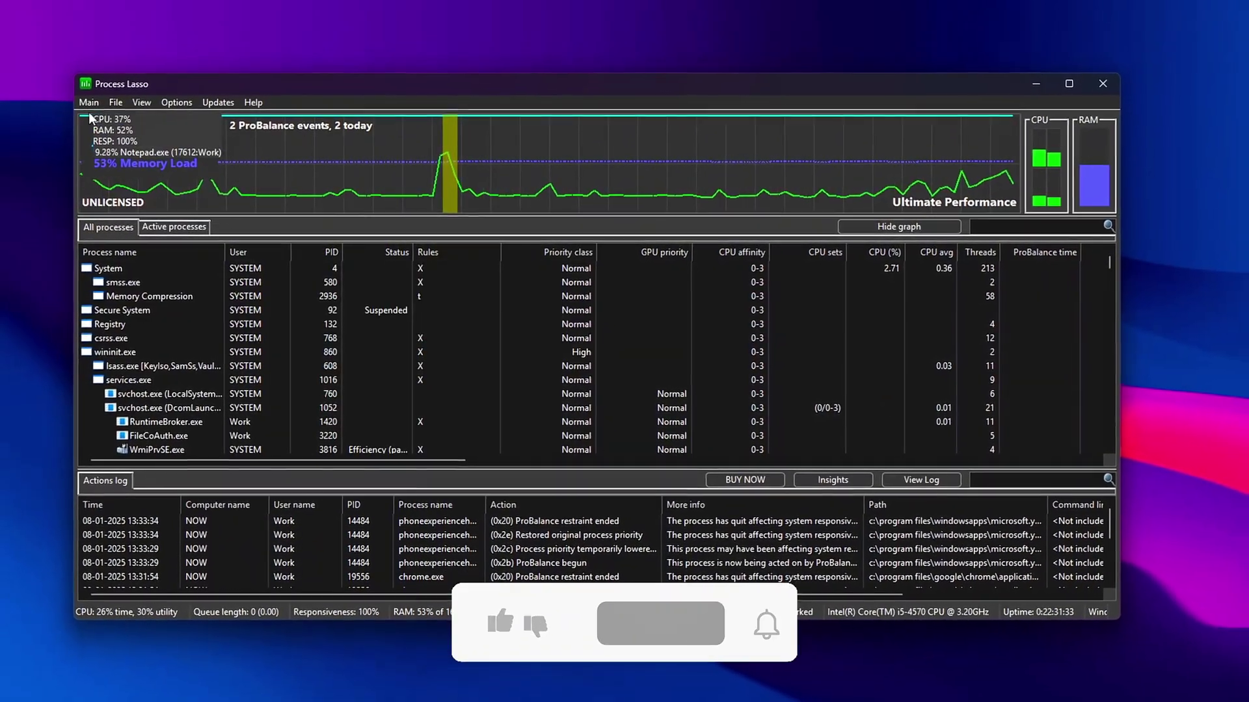
left_click(89, 105)
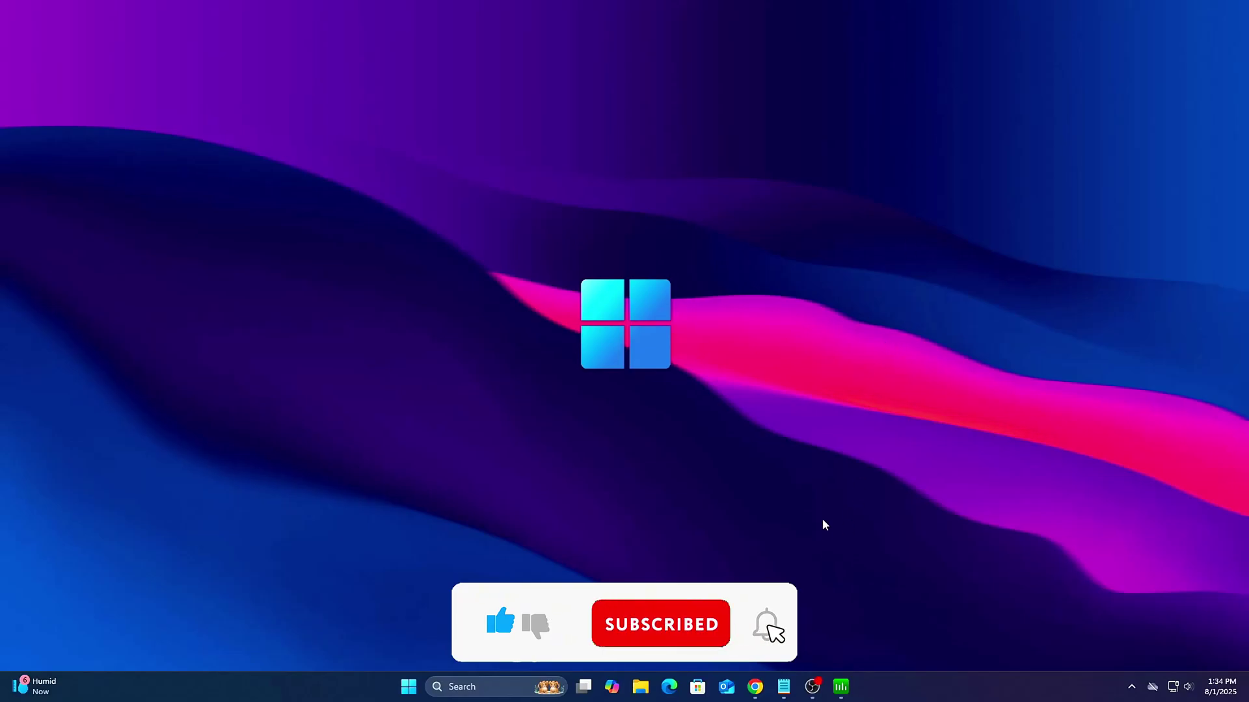
left_click(841, 687)
mouse_move(169, 348)
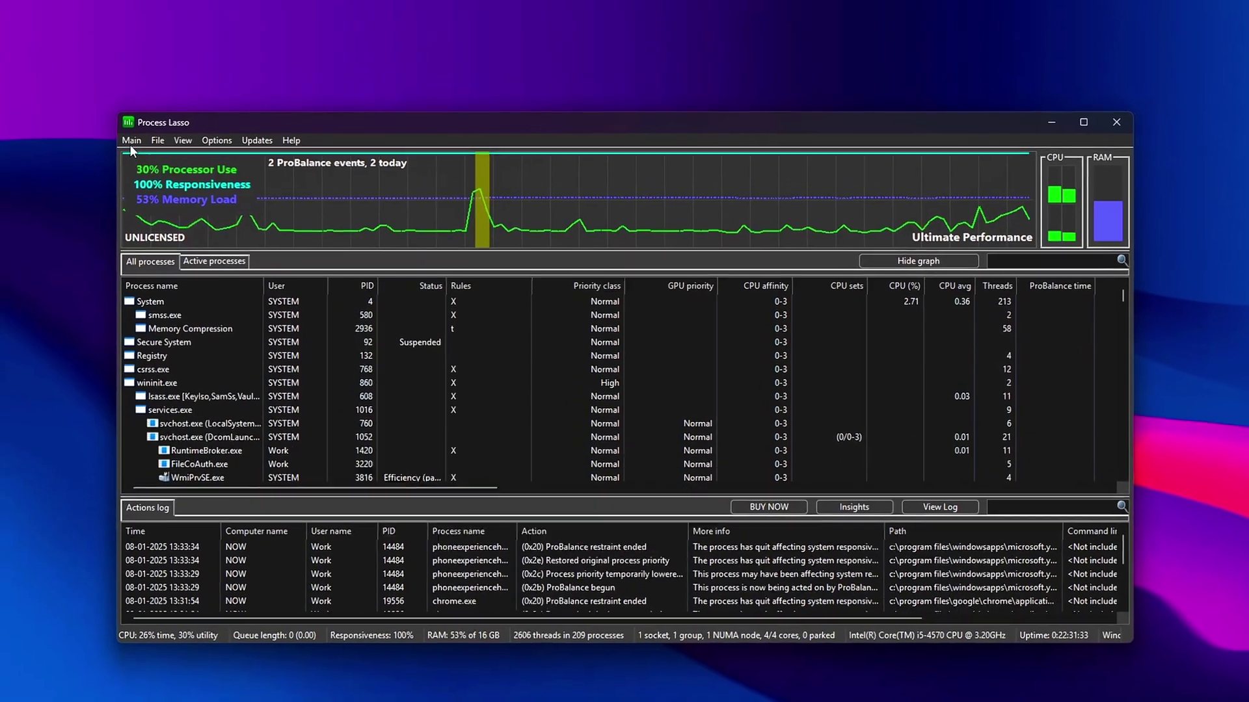
left_click(119, 127)
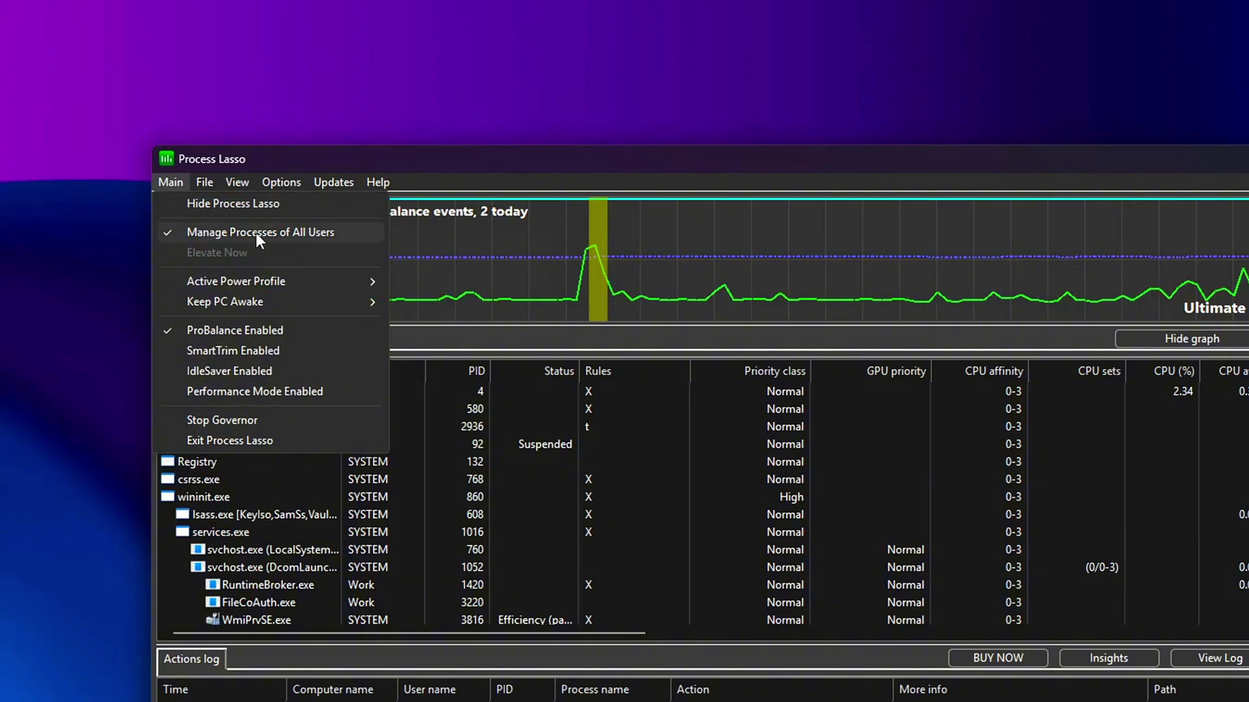
left_click(167, 232)
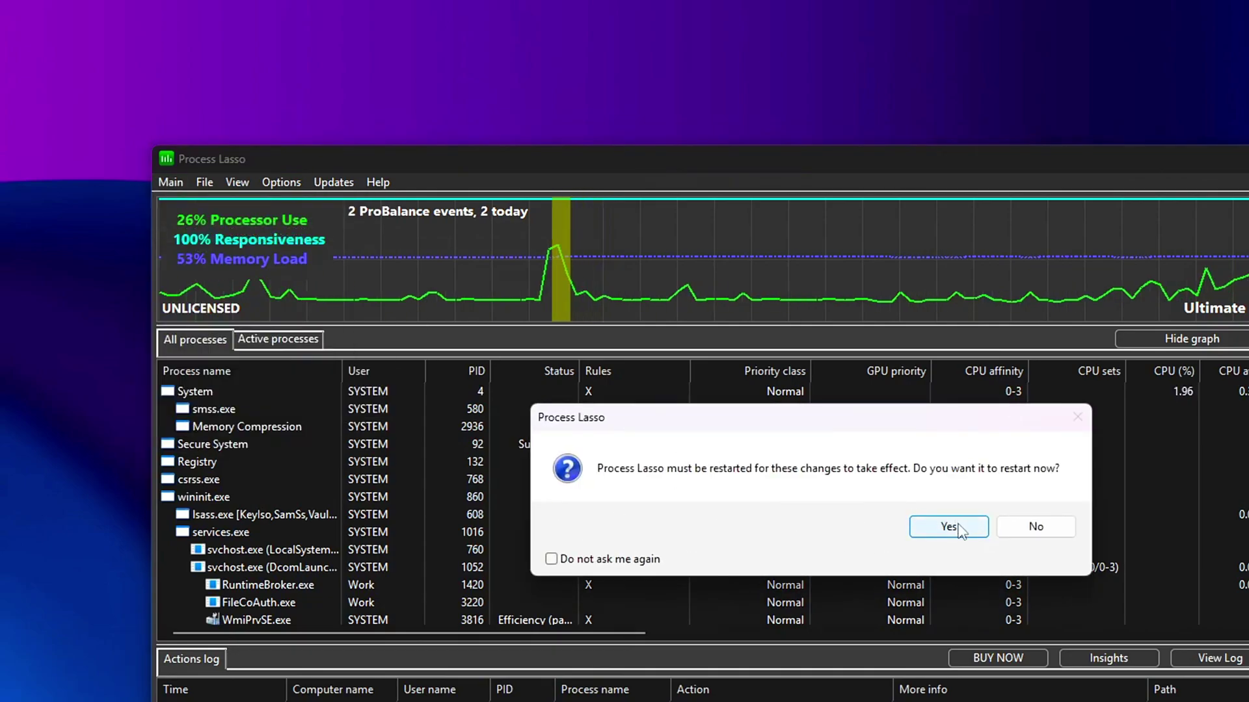
left_click(1017, 528)
left_click(171, 182)
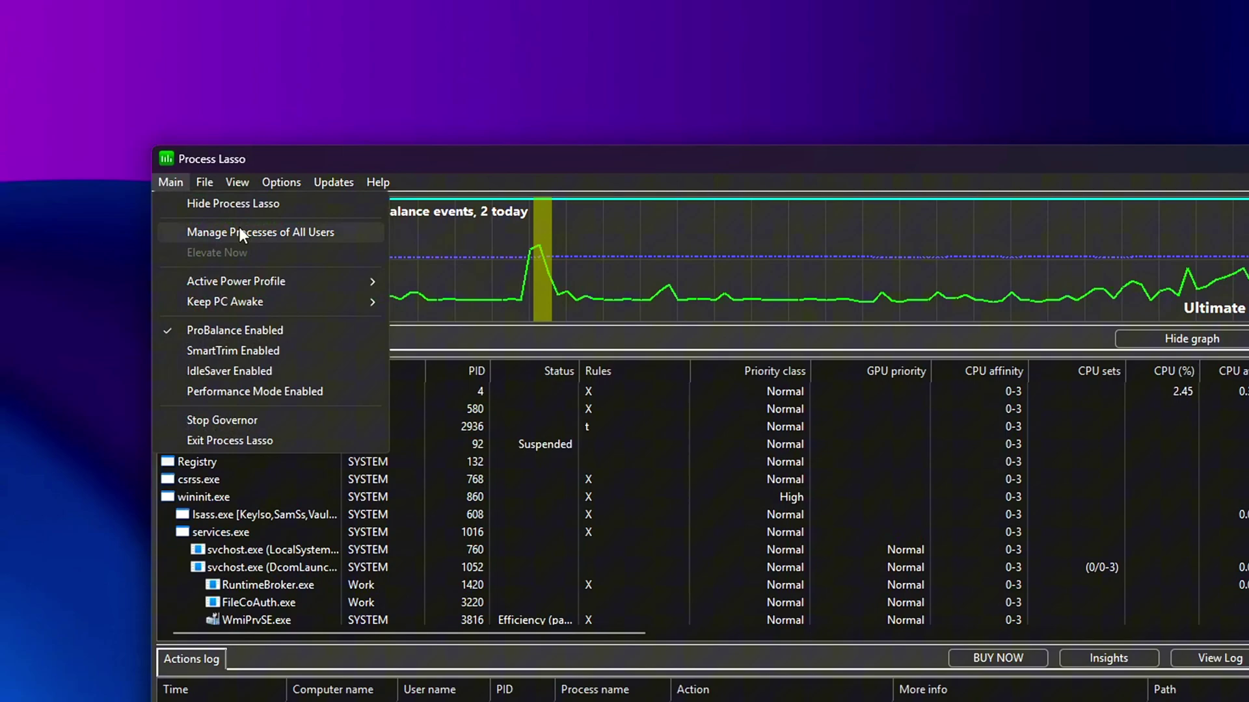
left_click(239, 229)
left_click(170, 182)
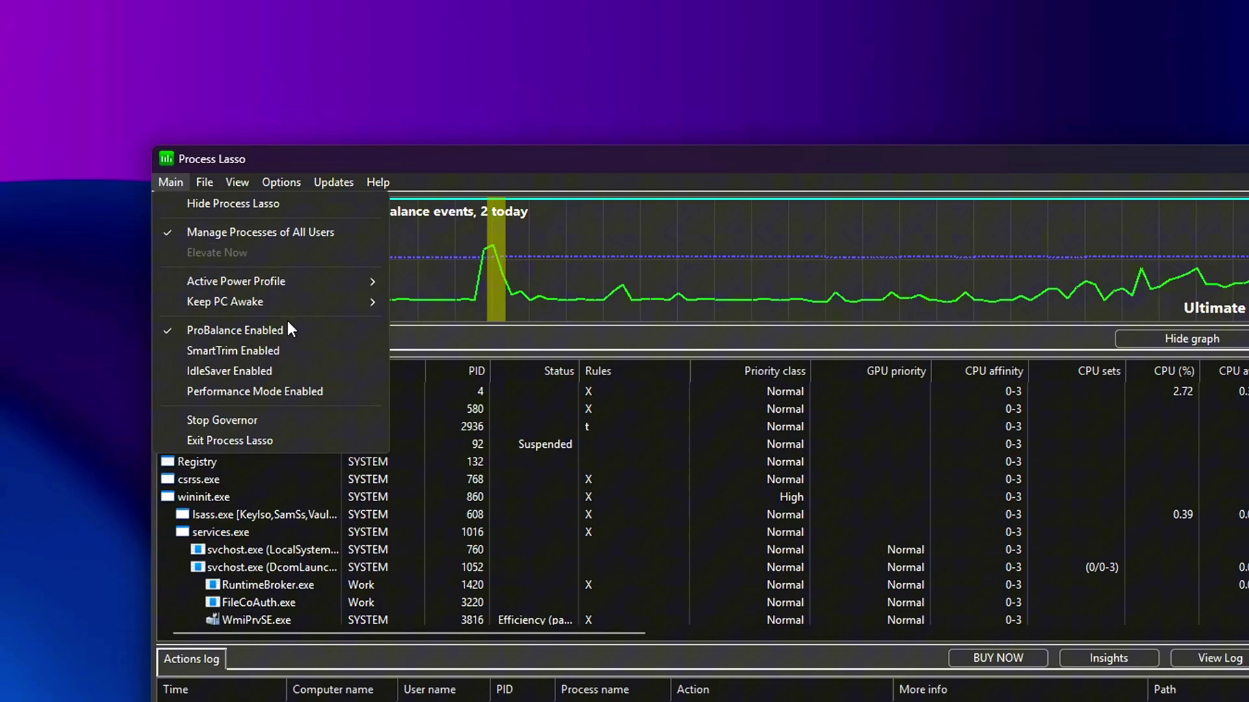
left_click(197, 329)
left_click(172, 182)
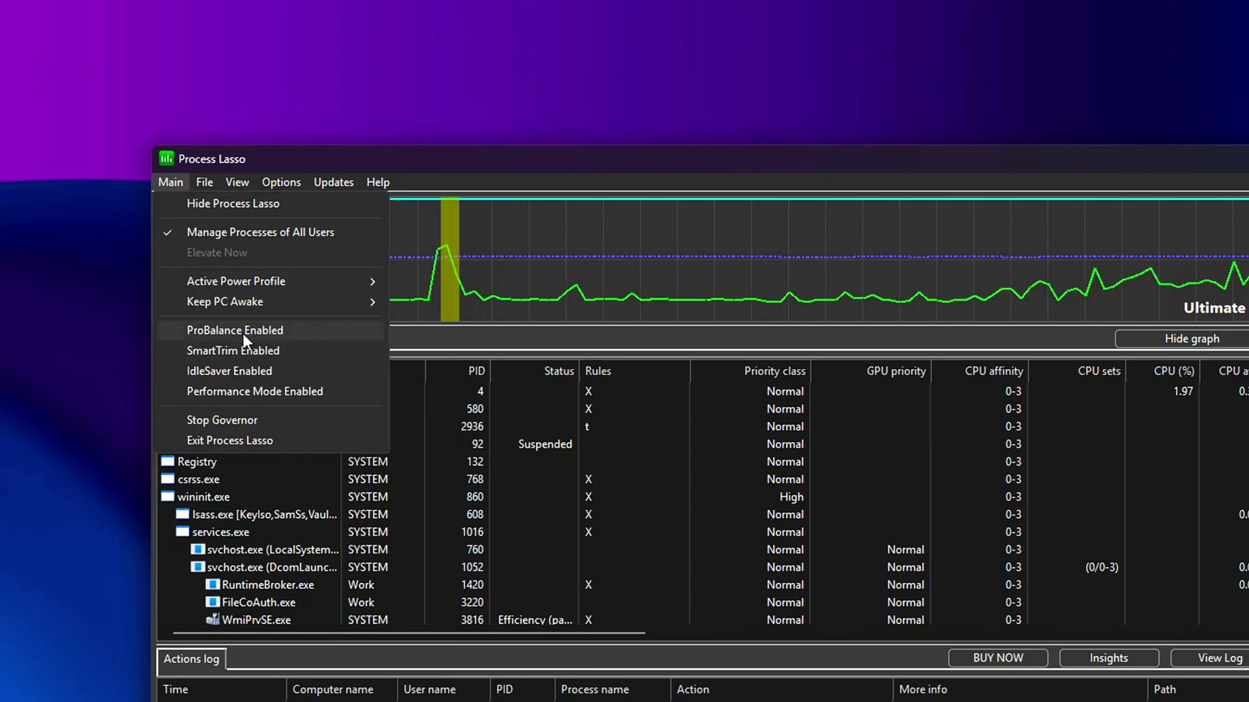
left_click(243, 331)
left_click(171, 182)
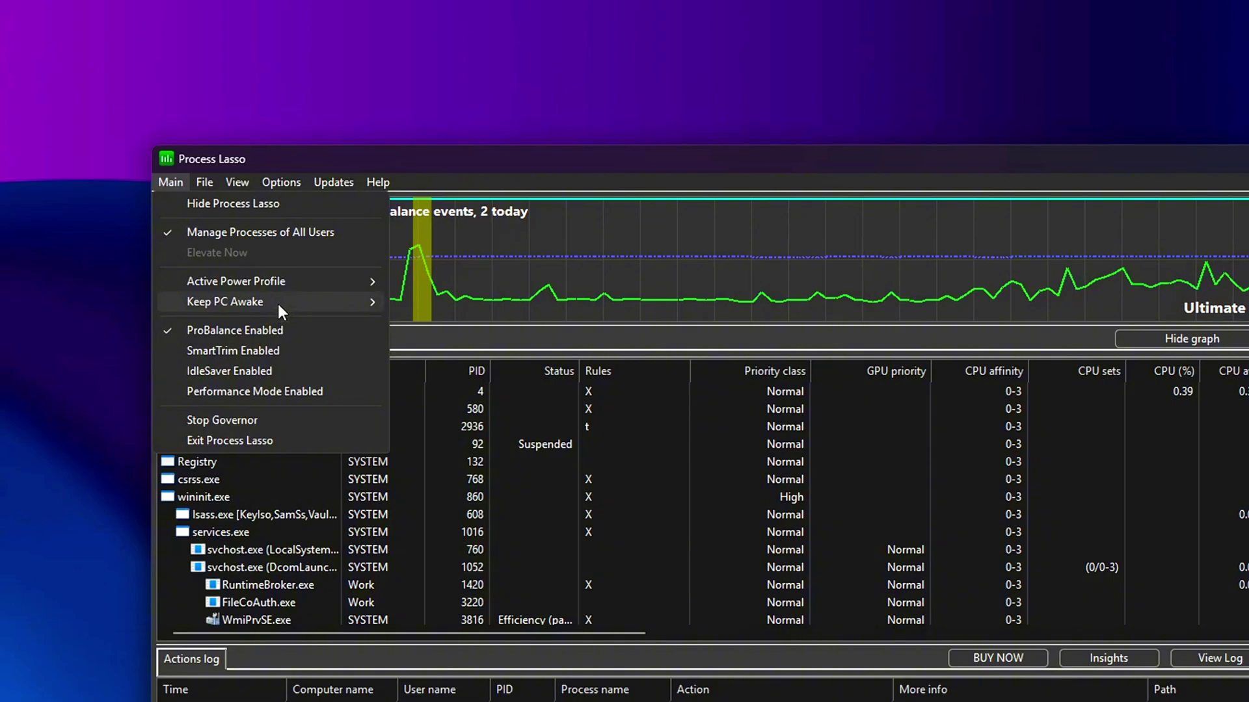
Make Bitsum Highest Performance the active power profile and open the startup configuration.
mouse_move(279, 283)
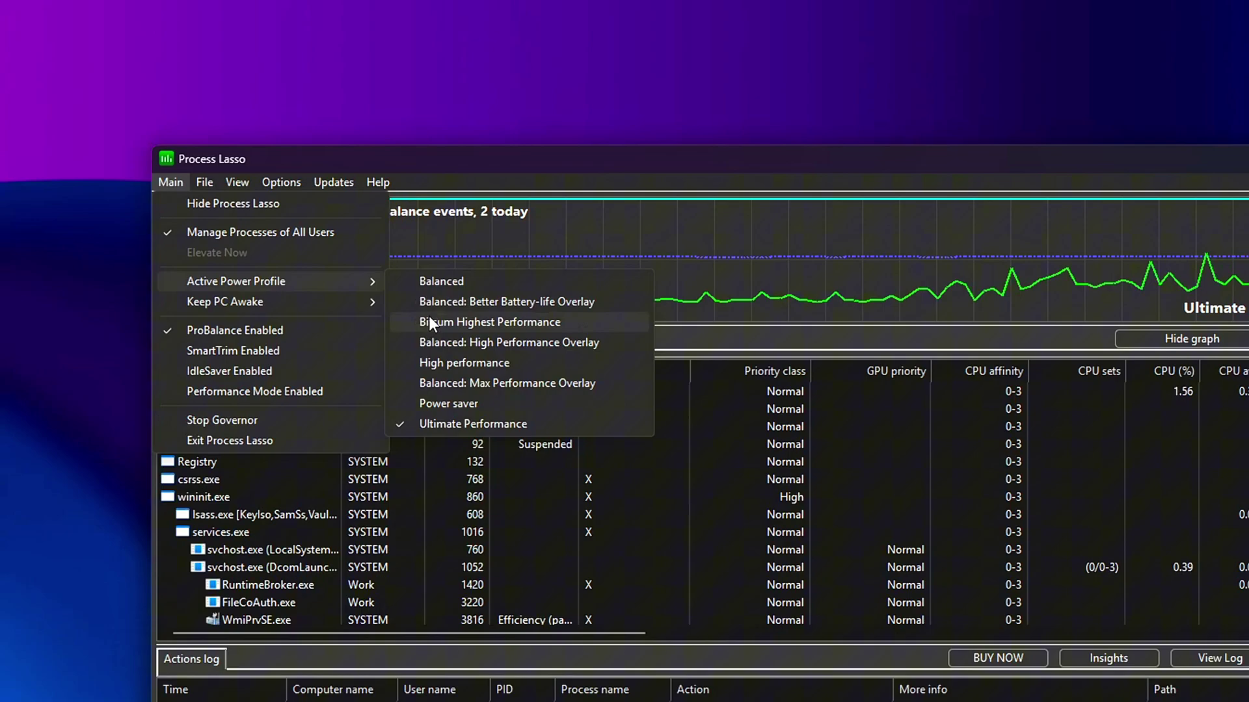
left_click(534, 321)
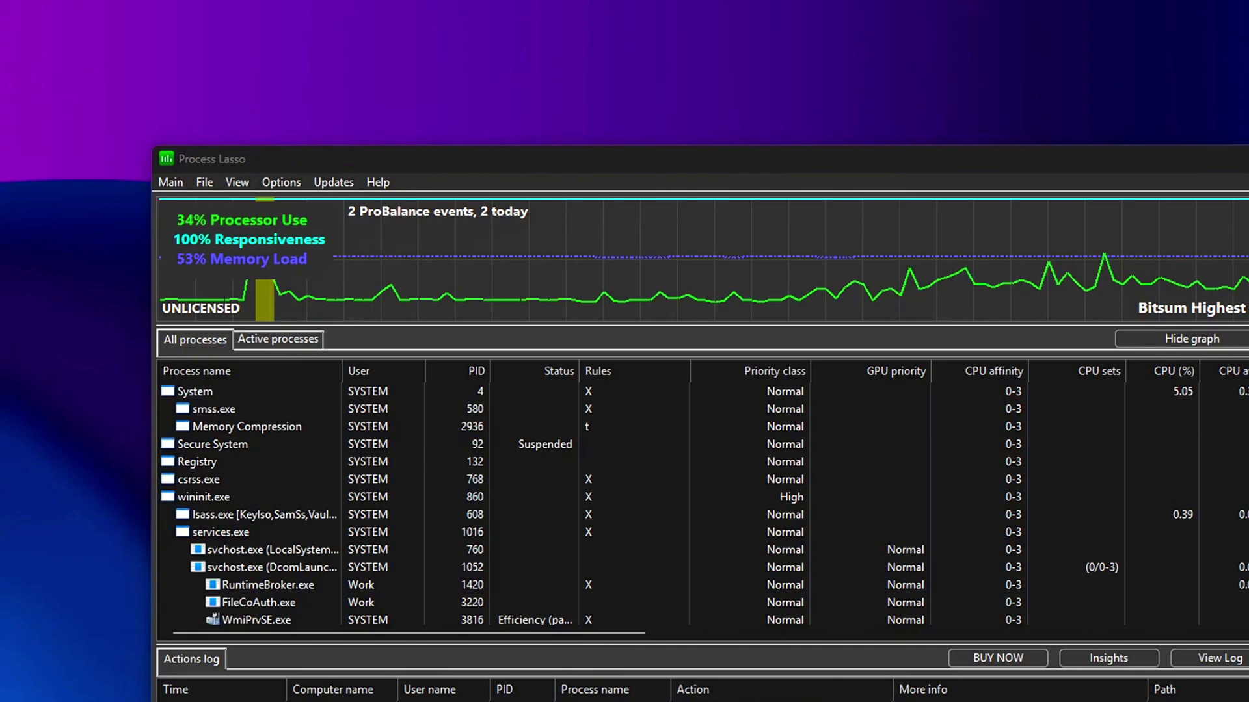
left_click(281, 182)
mouse_move(289, 204)
left_click(512, 205)
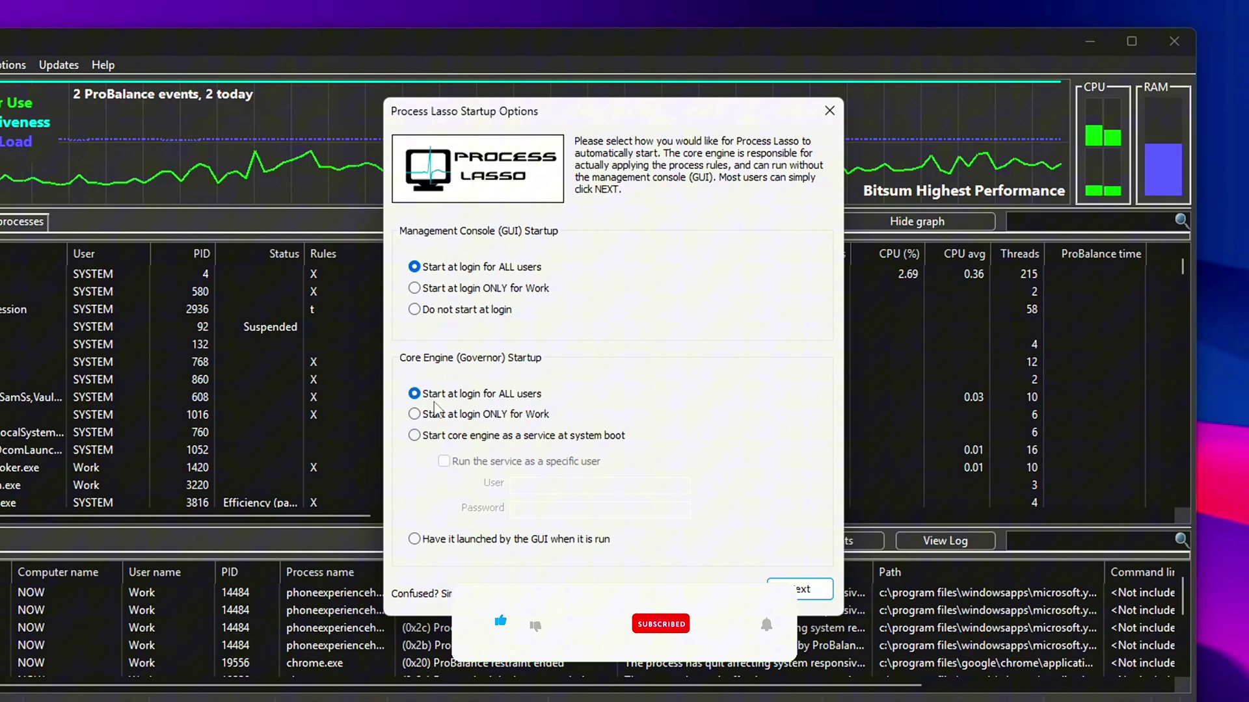
Accept the default startup options for all users and continue to the management scope settings.
key("Return")
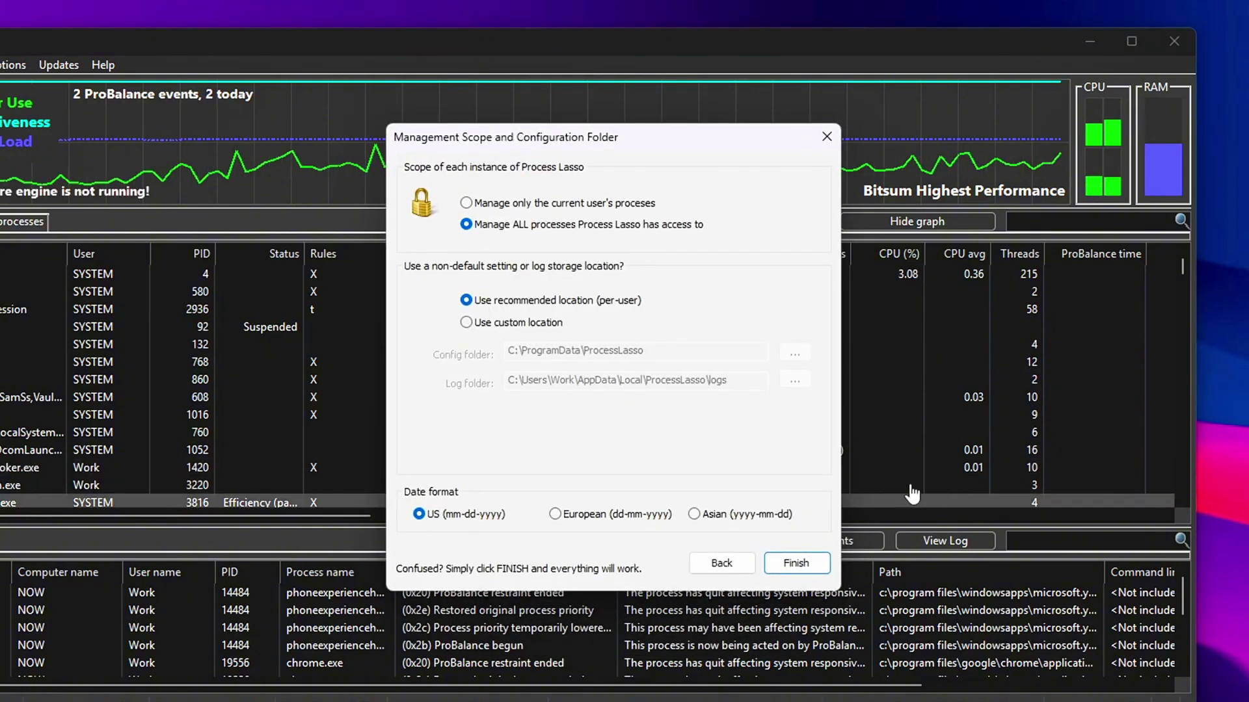
Finish the configuration wizard and dismiss the restart prompt.
left_click(794, 563)
key("Return")
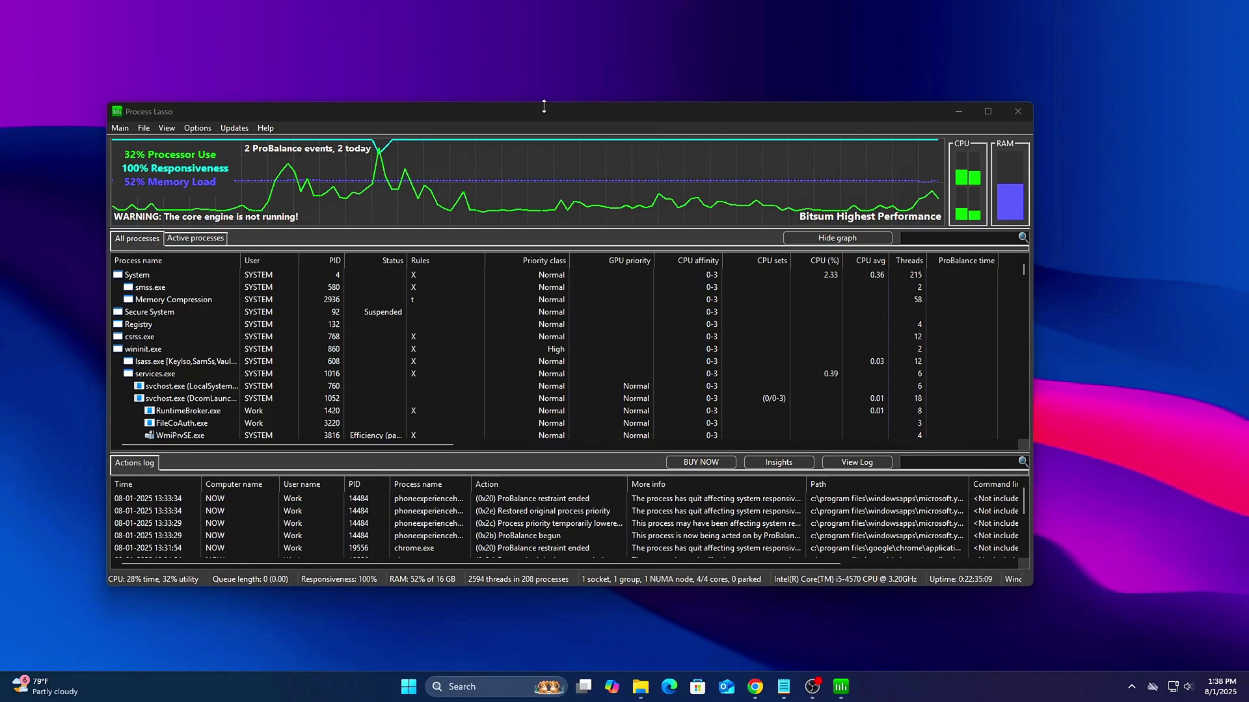
mouse_move(543, 108)
left_mouse_down()
mouse_move(579, 112)
mouse_move(565, 116)
left_mouse_up()
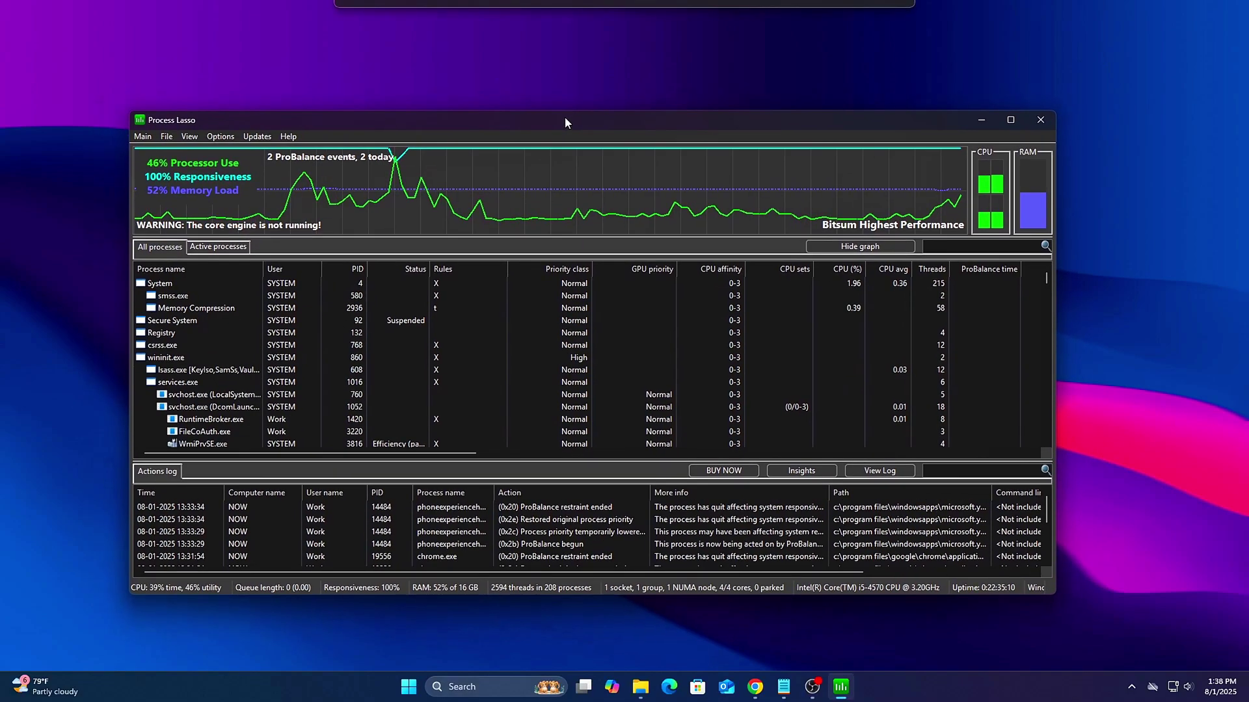
Keep the display refresh interval at 1 second.
left_click(232, 137)
mouse_move(241, 147)
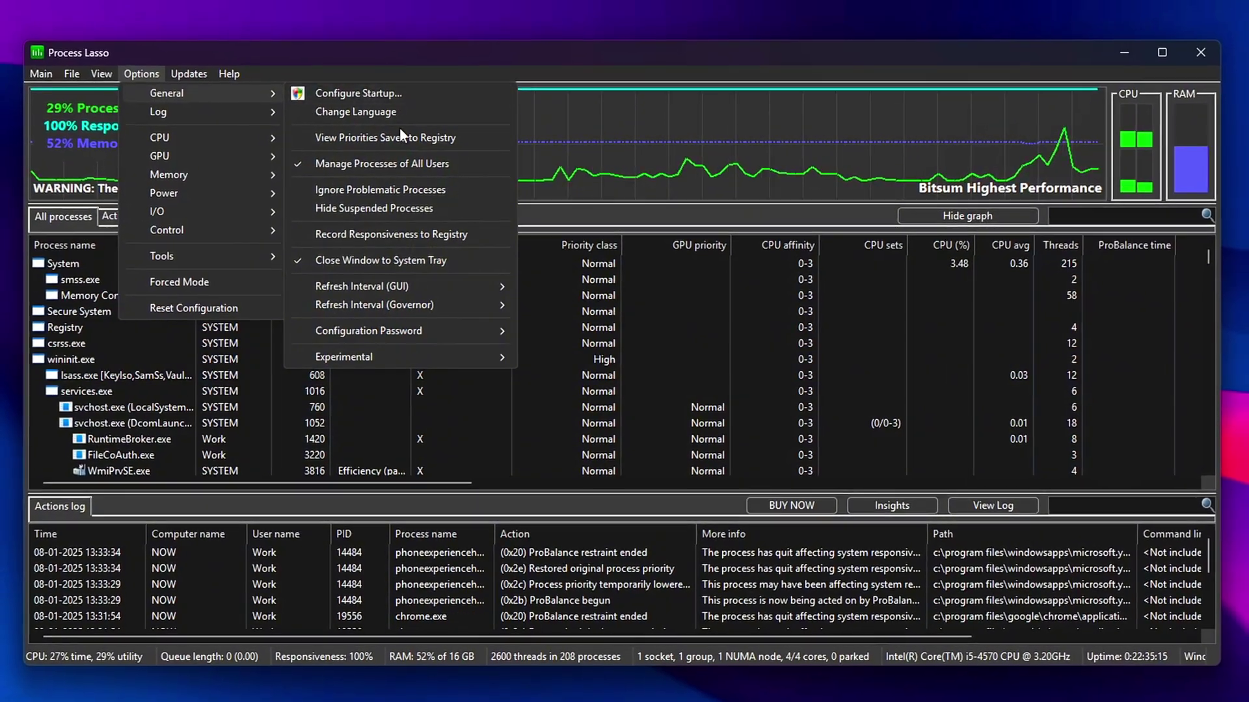
mouse_move(422, 294)
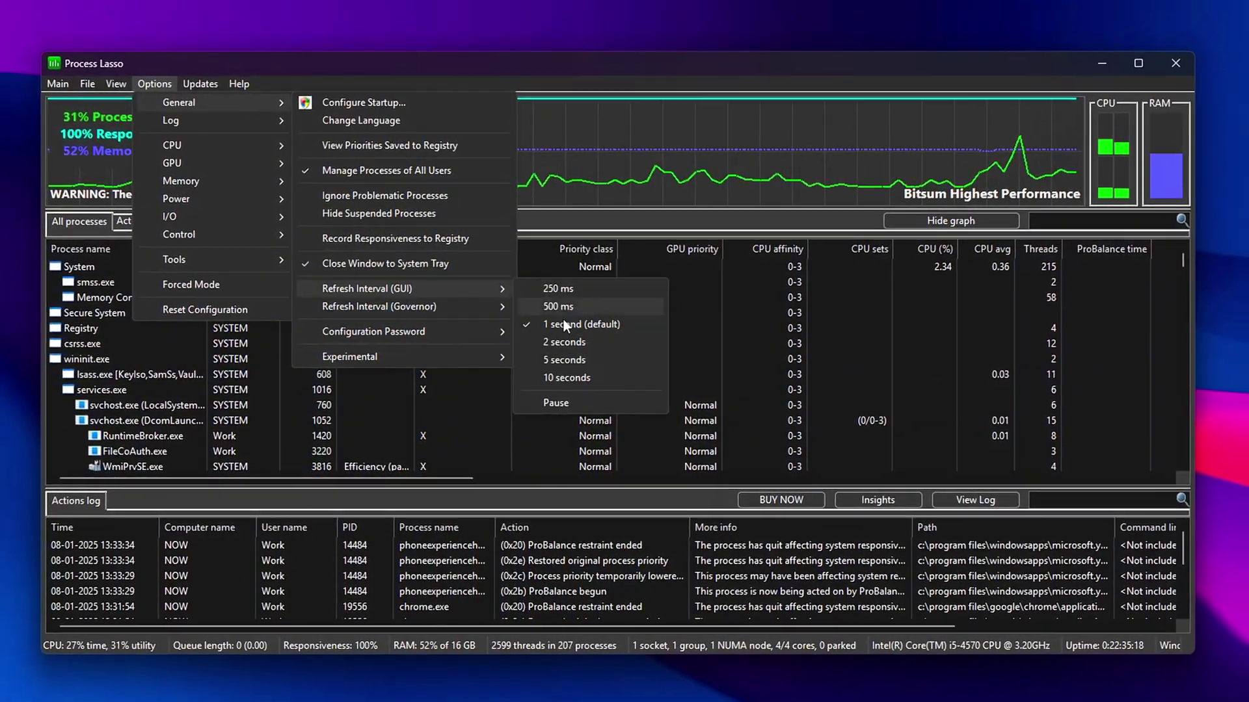
left_click(564, 323)
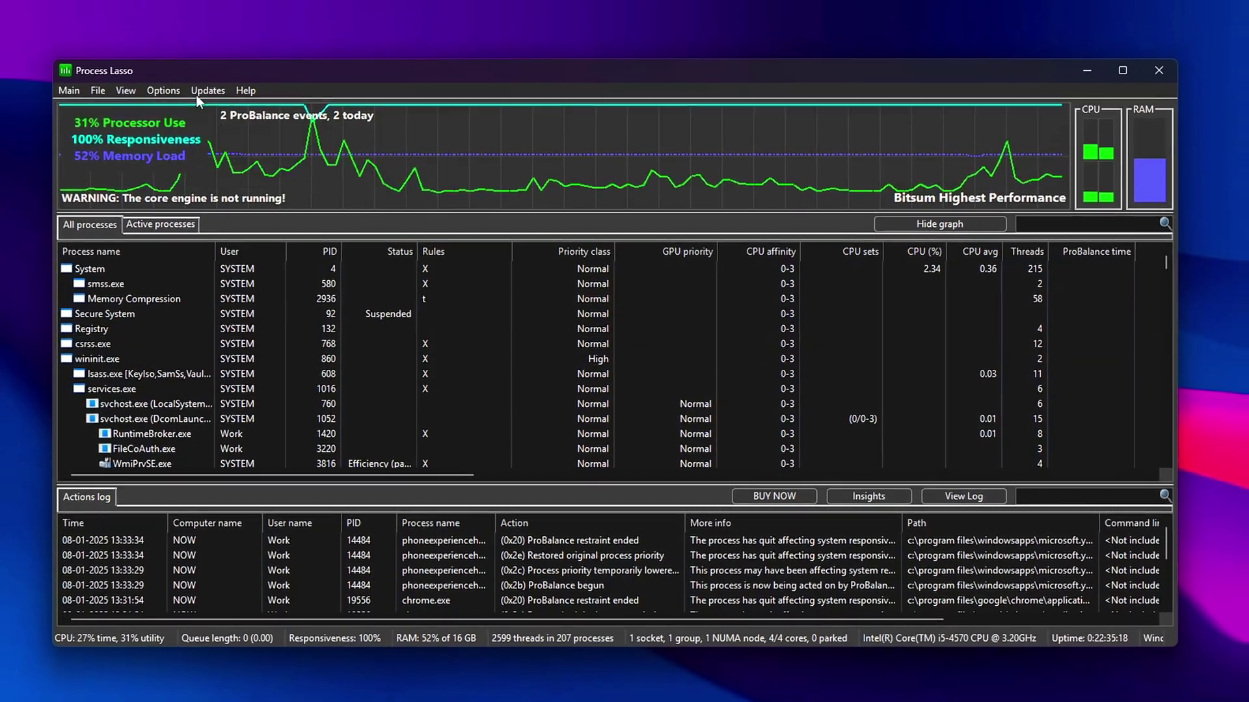
Set the governor refresh interval to 5 seconds.
left_click(204, 88)
mouse_move(176, 92)
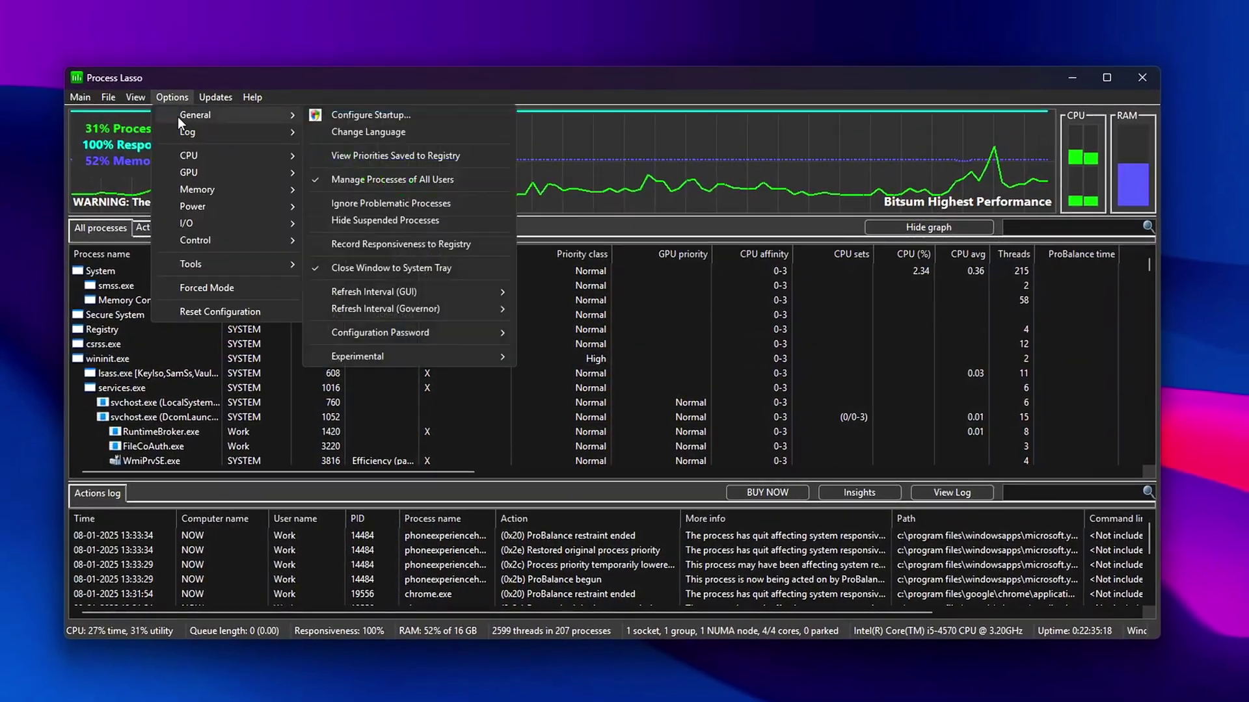
mouse_move(407, 310)
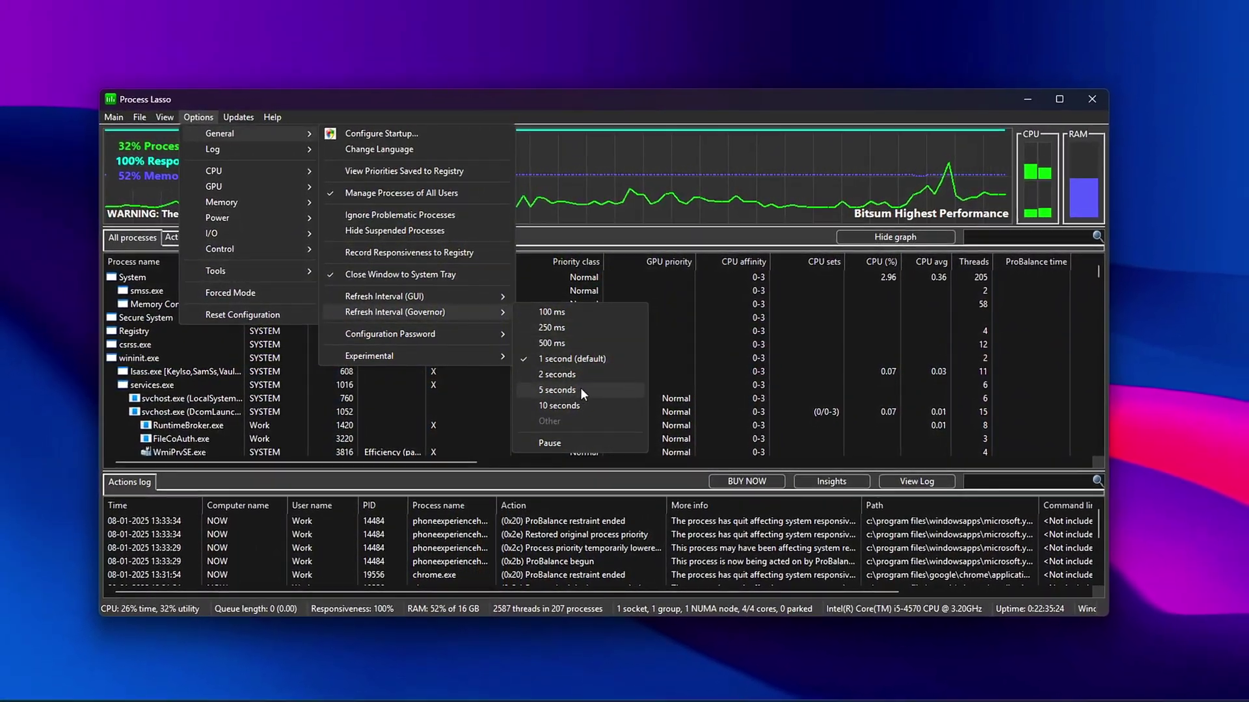
left_click(579, 393)
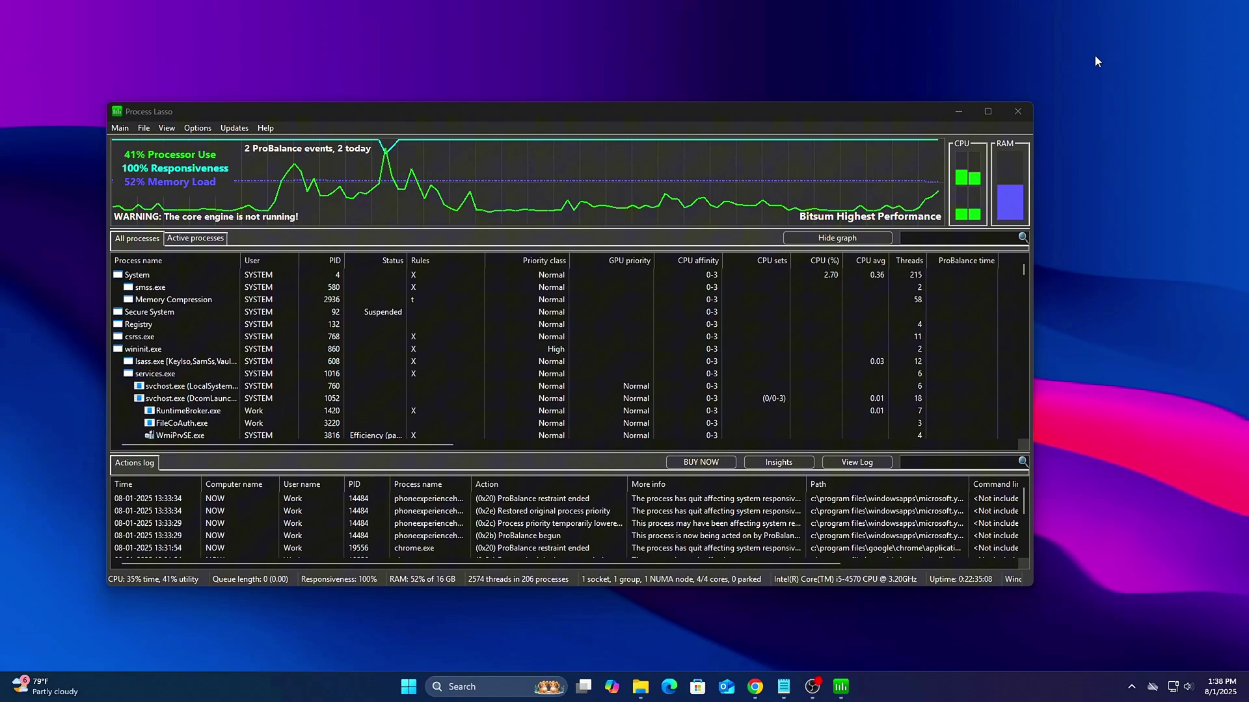
Change the GUI refresh interval under Options > General to 5 seconds.
left_click_drag(542, 108, 569, 116)
left_click(223, 136)
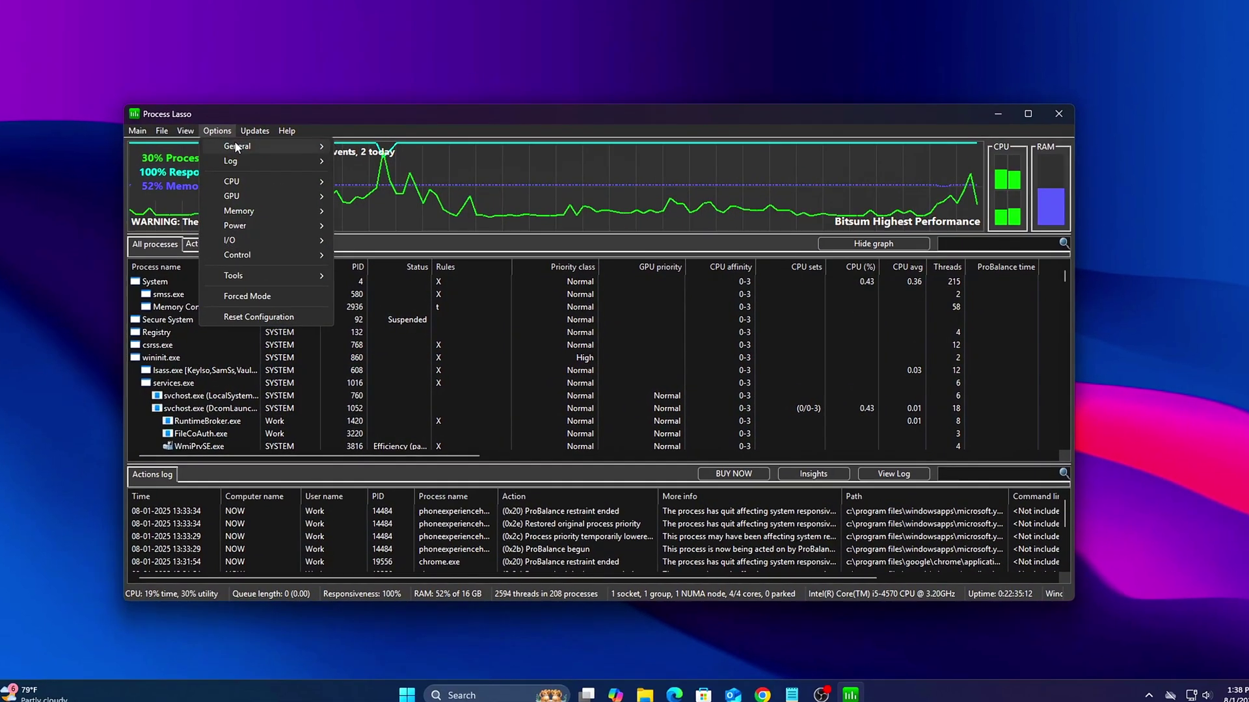
mouse_move(239, 147)
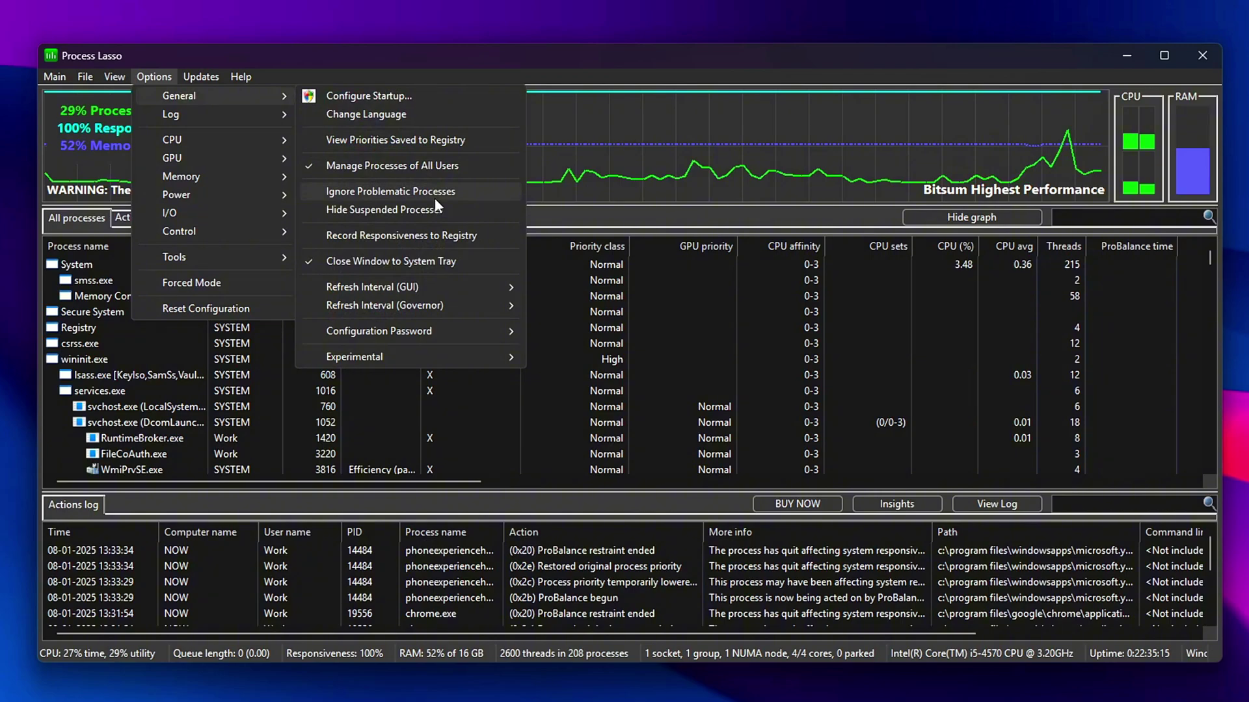
mouse_move(431, 291)
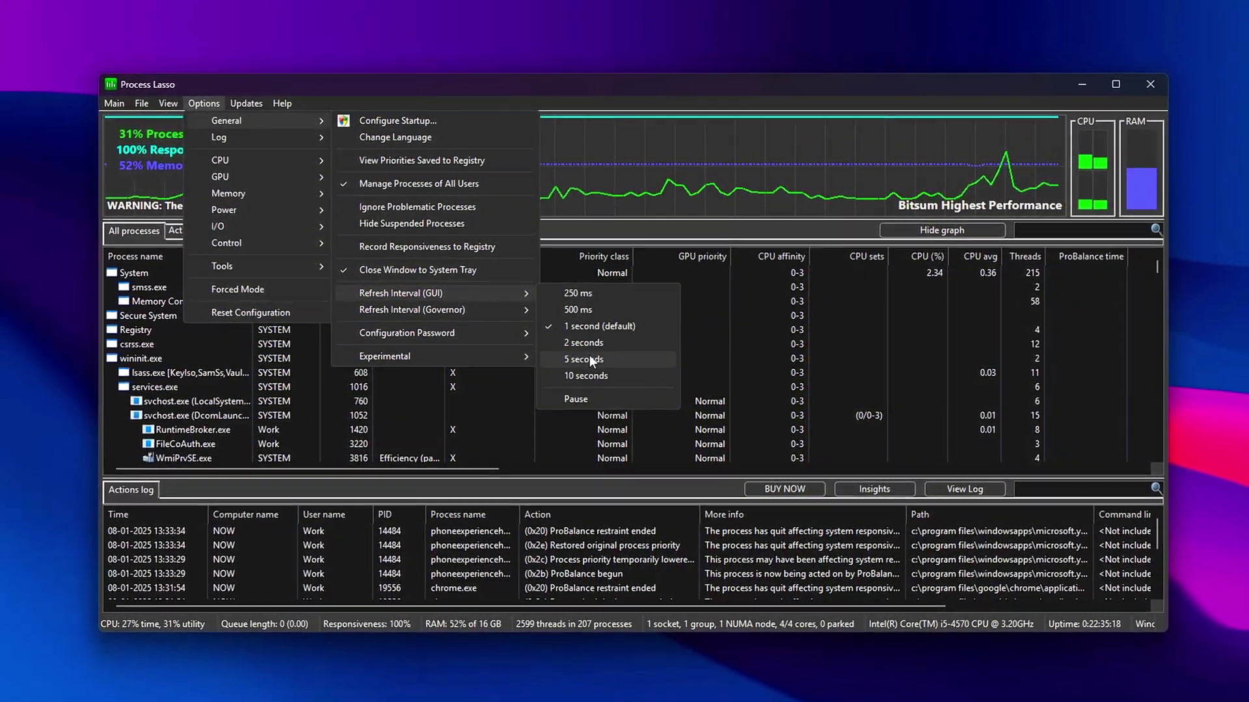
left_click(587, 355)
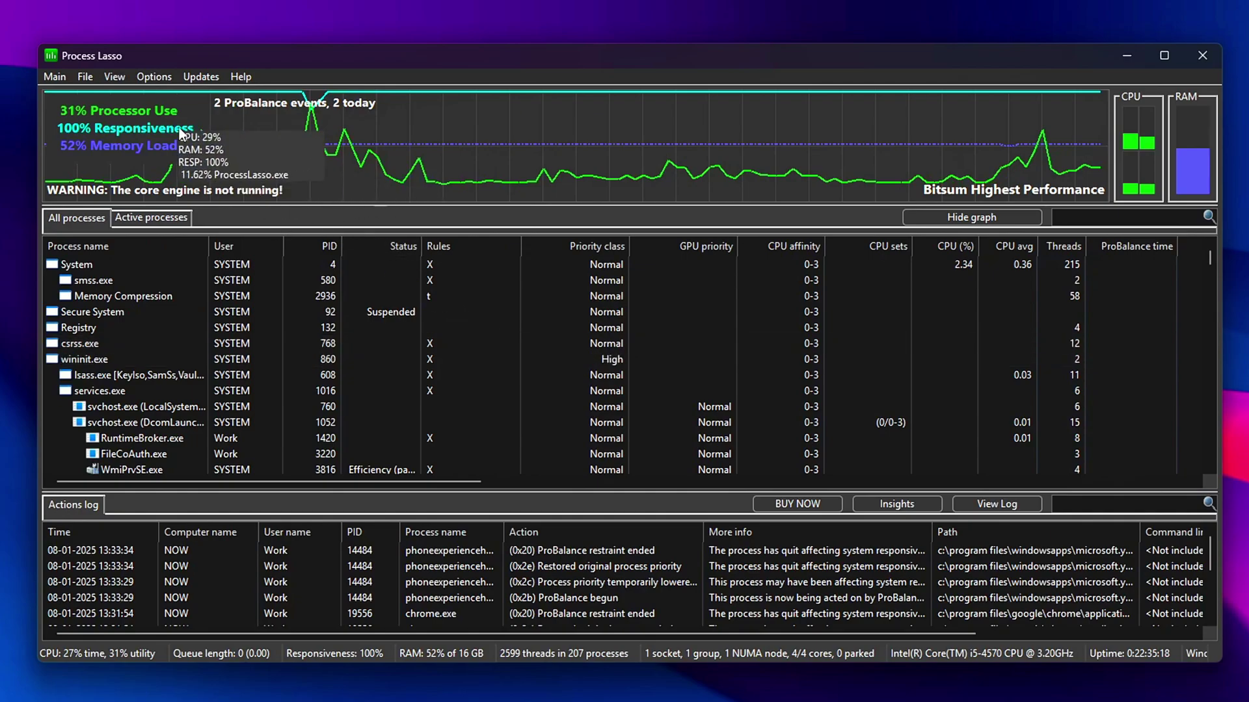
left_click(145, 76)
mouse_move(201, 76)
mouse_move(154, 76)
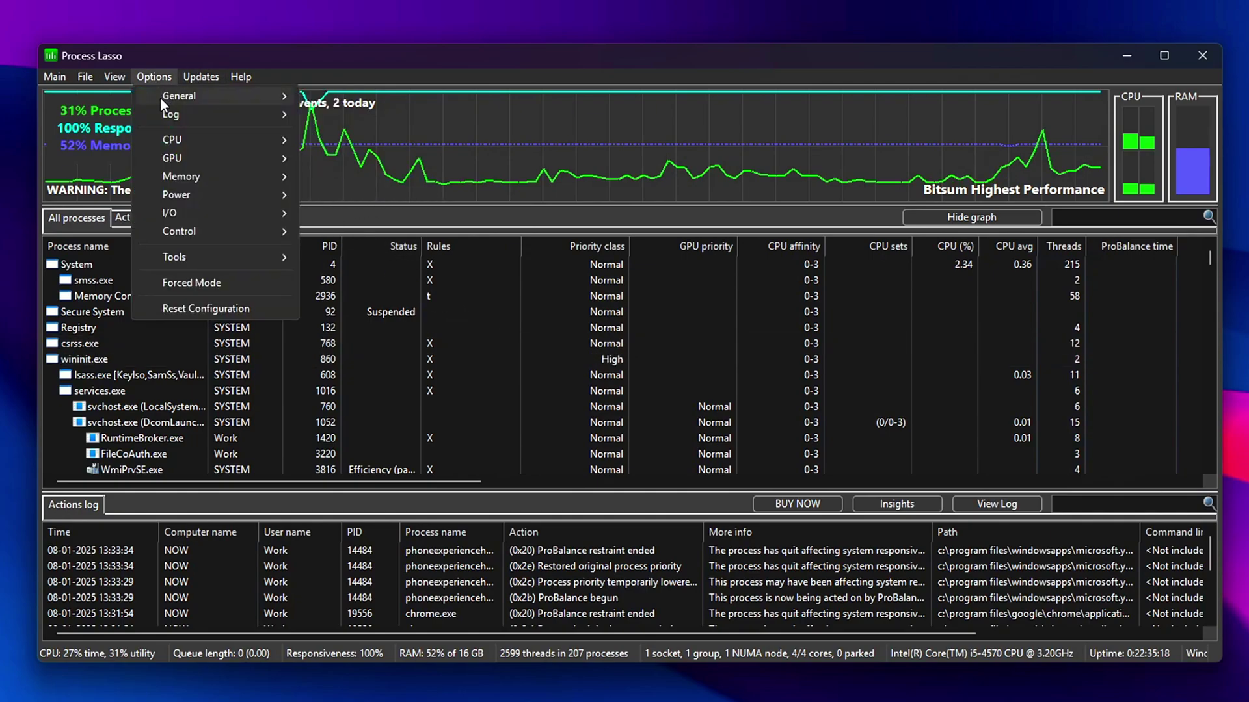
mouse_move(406, 305)
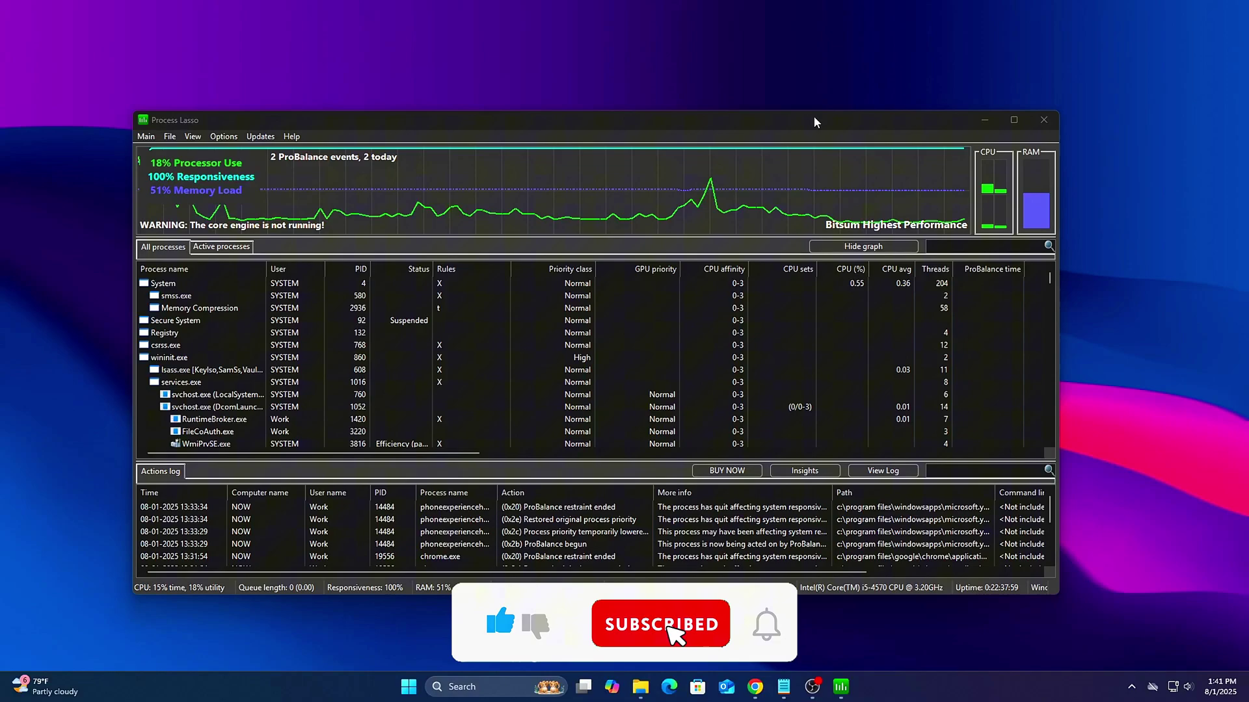
left_click_drag(813, 121, 824, 117)
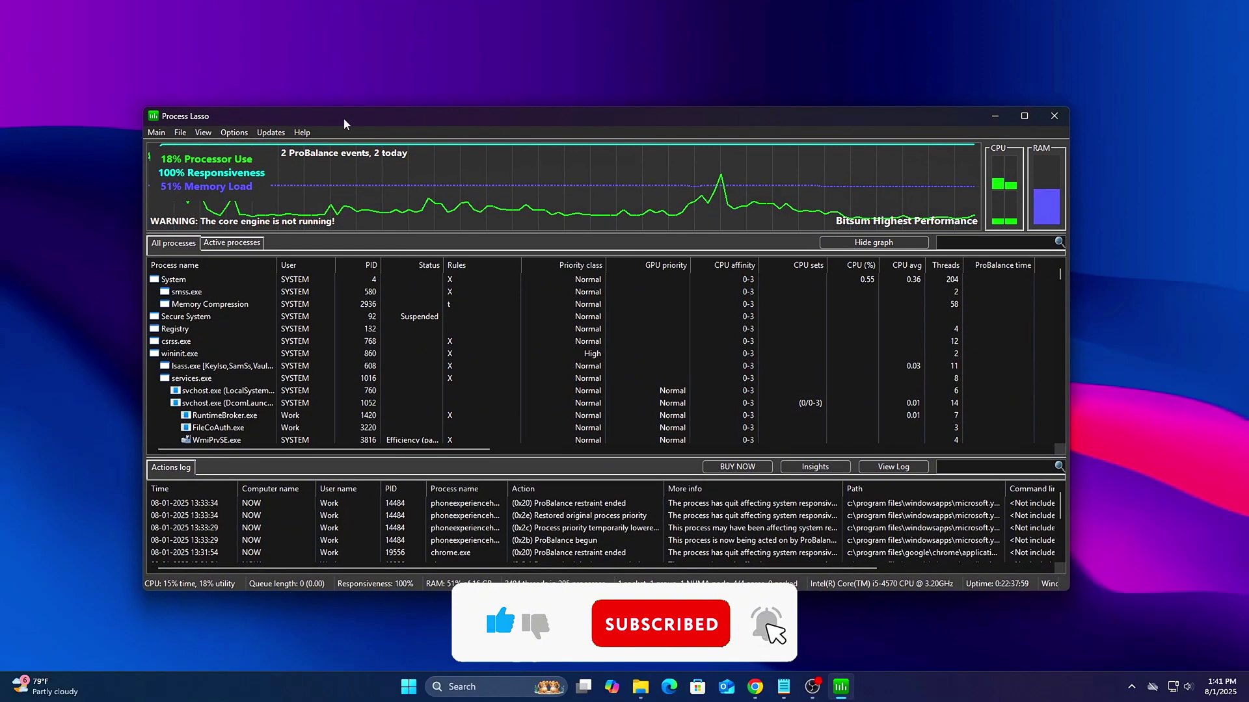
left_click(233, 132)
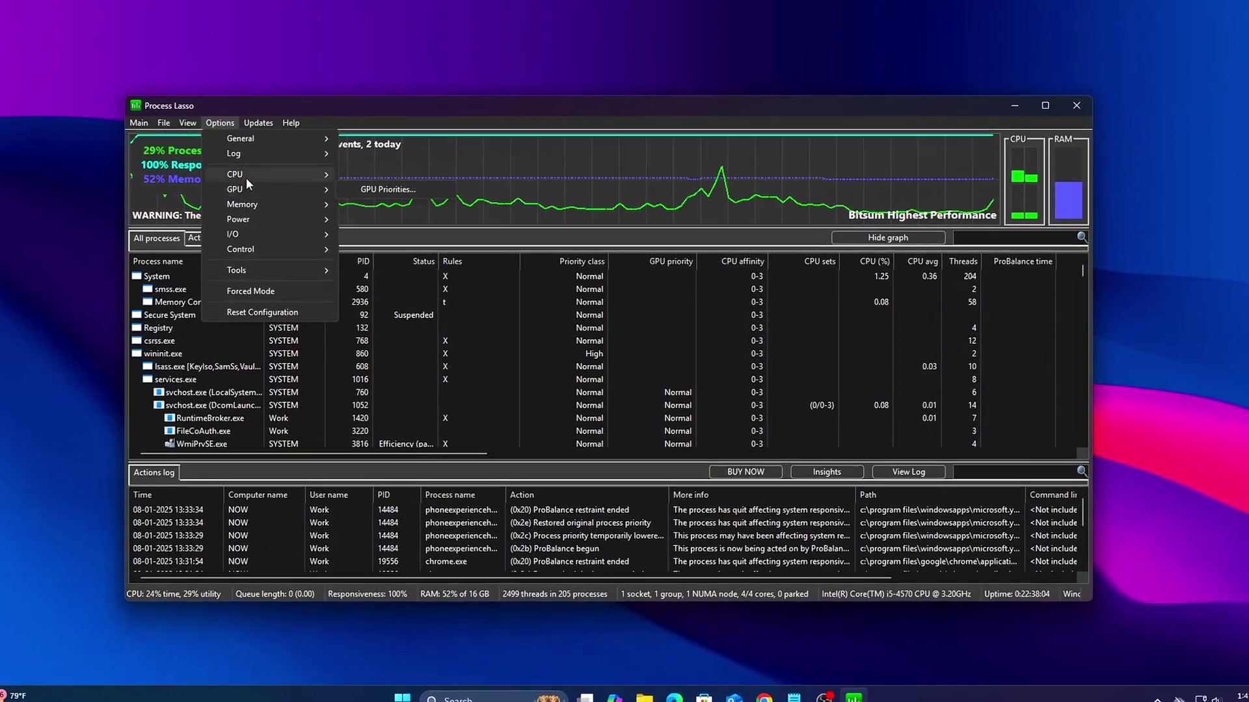
mouse_move(251, 180)
mouse_move(387, 172)
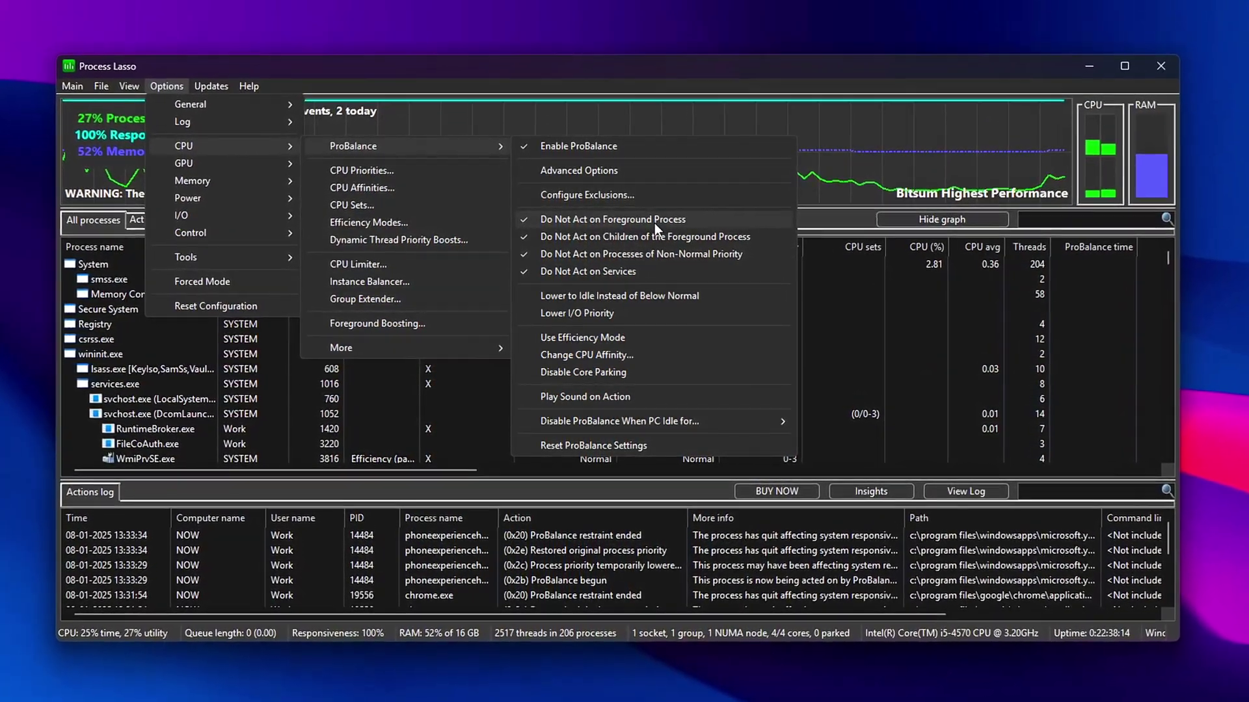
left_click(619, 200)
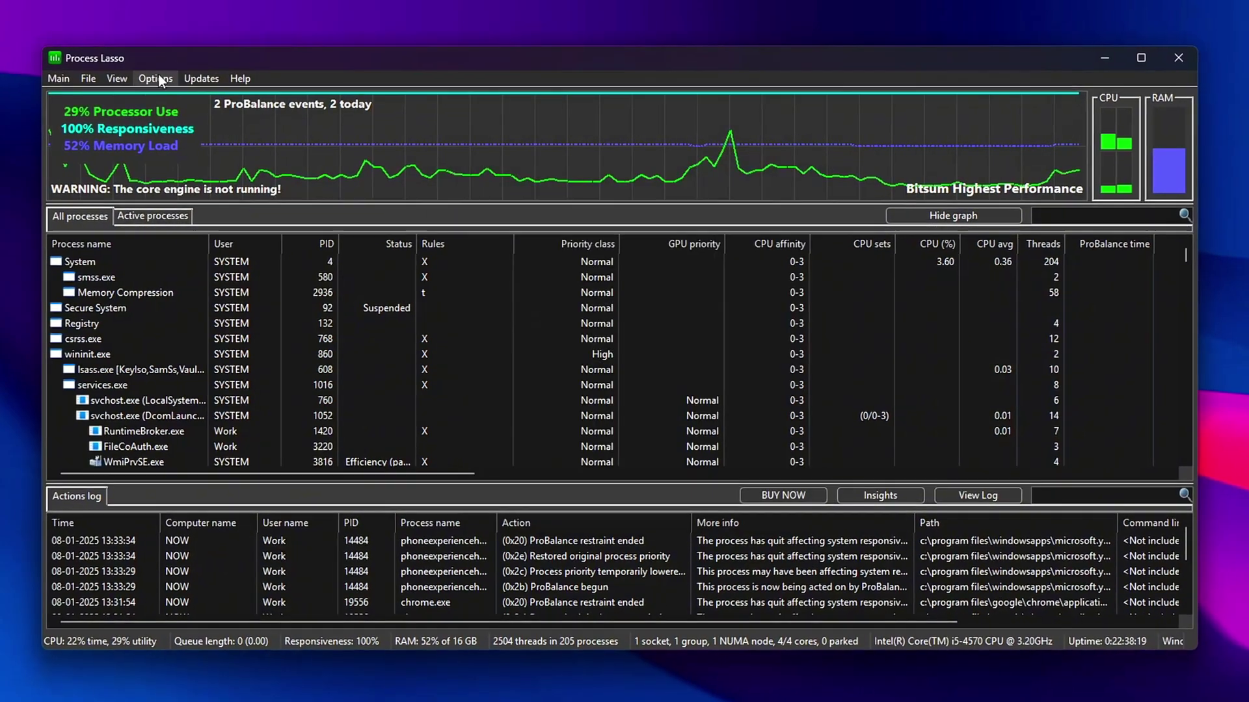
left_click(158, 74)
mouse_move(173, 141)
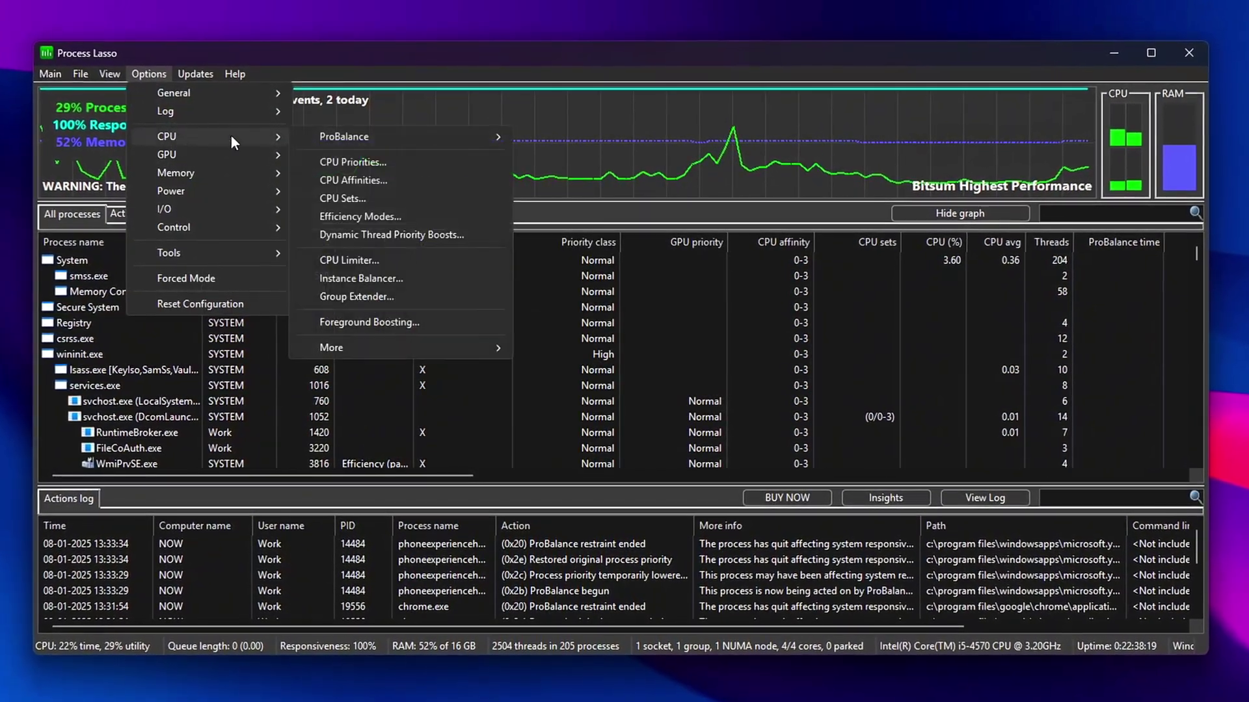
mouse_move(437, 146)
left_click(557, 161)
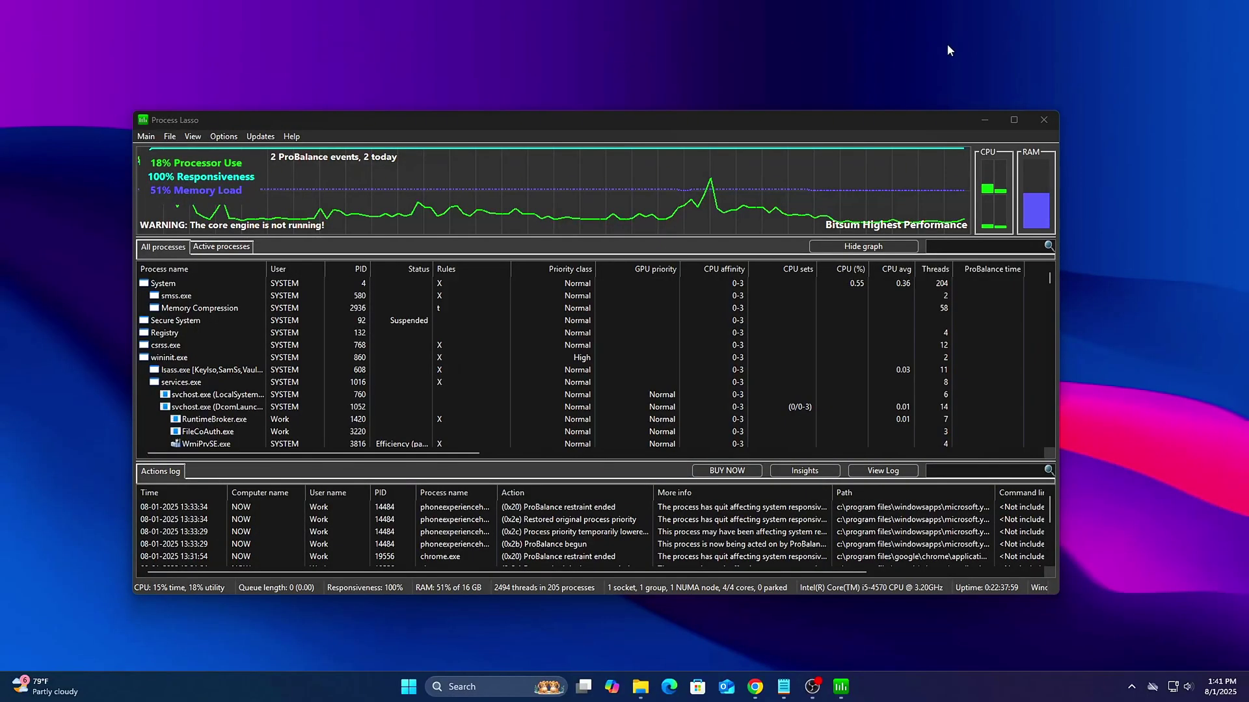
Check the ProBalance exclusions list is empty and close it unchanged.
left_click_drag(763, 121, 773, 117)
left_click(236, 133)
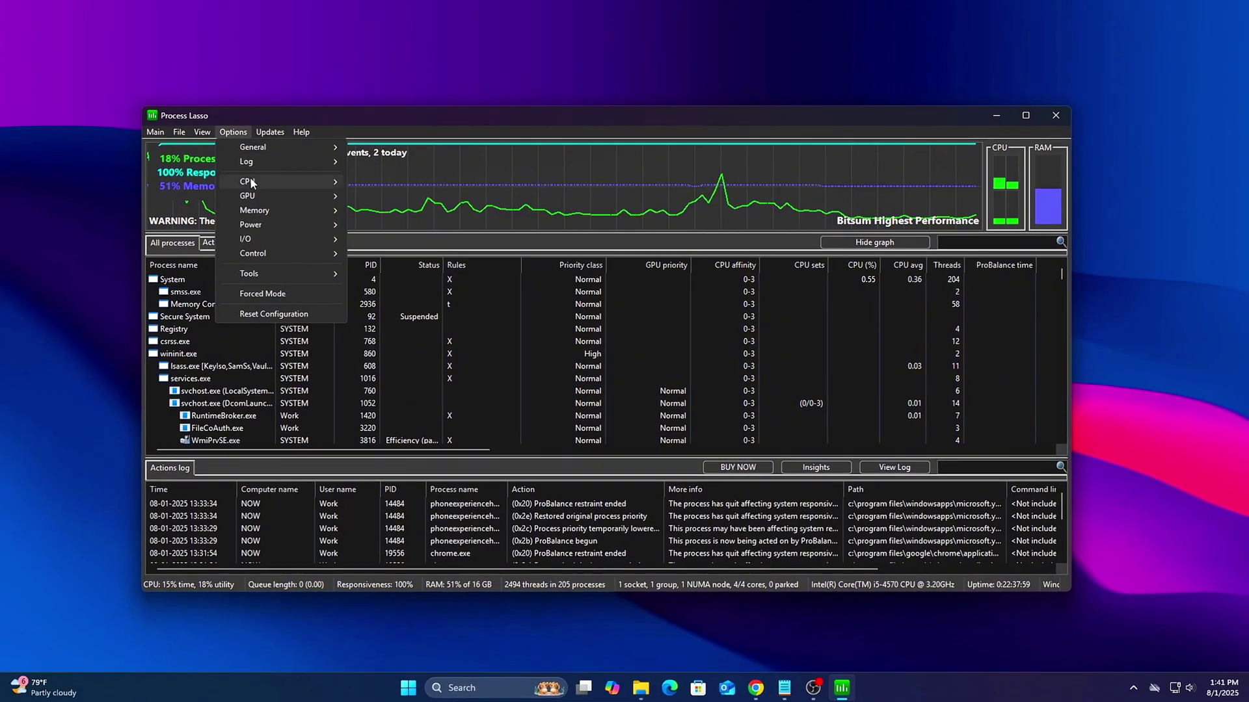
mouse_move(258, 196)
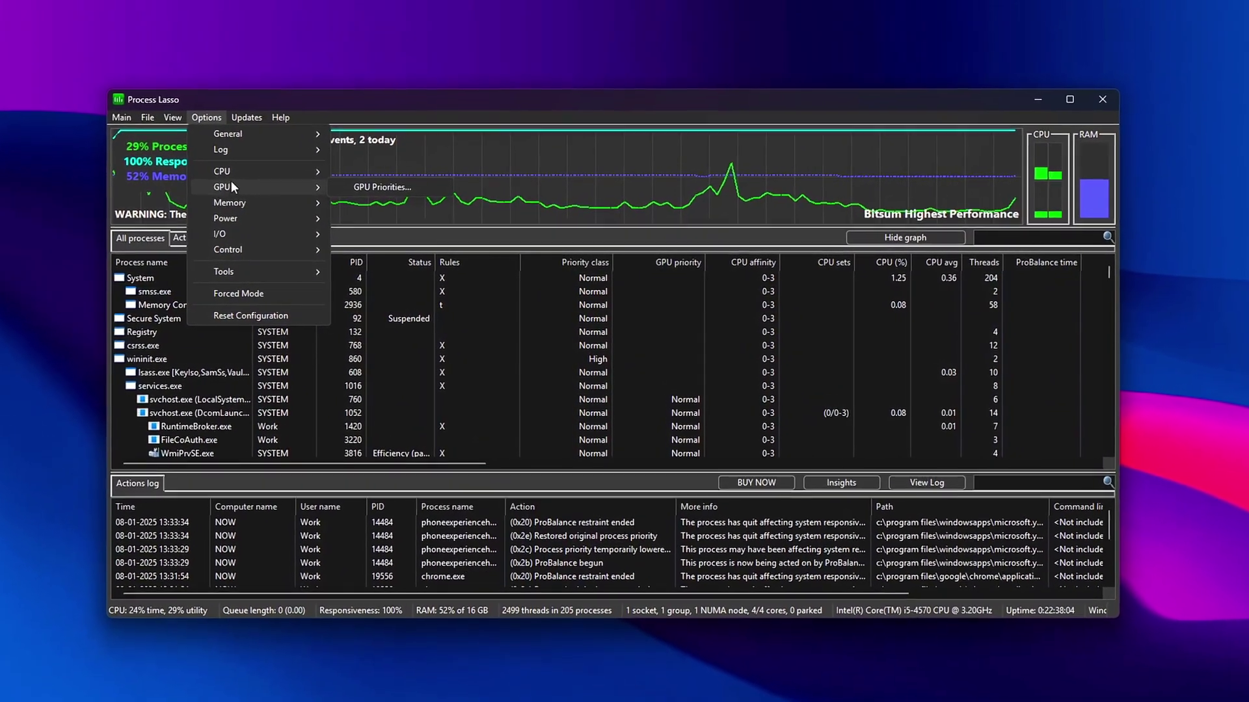
mouse_move(225, 171)
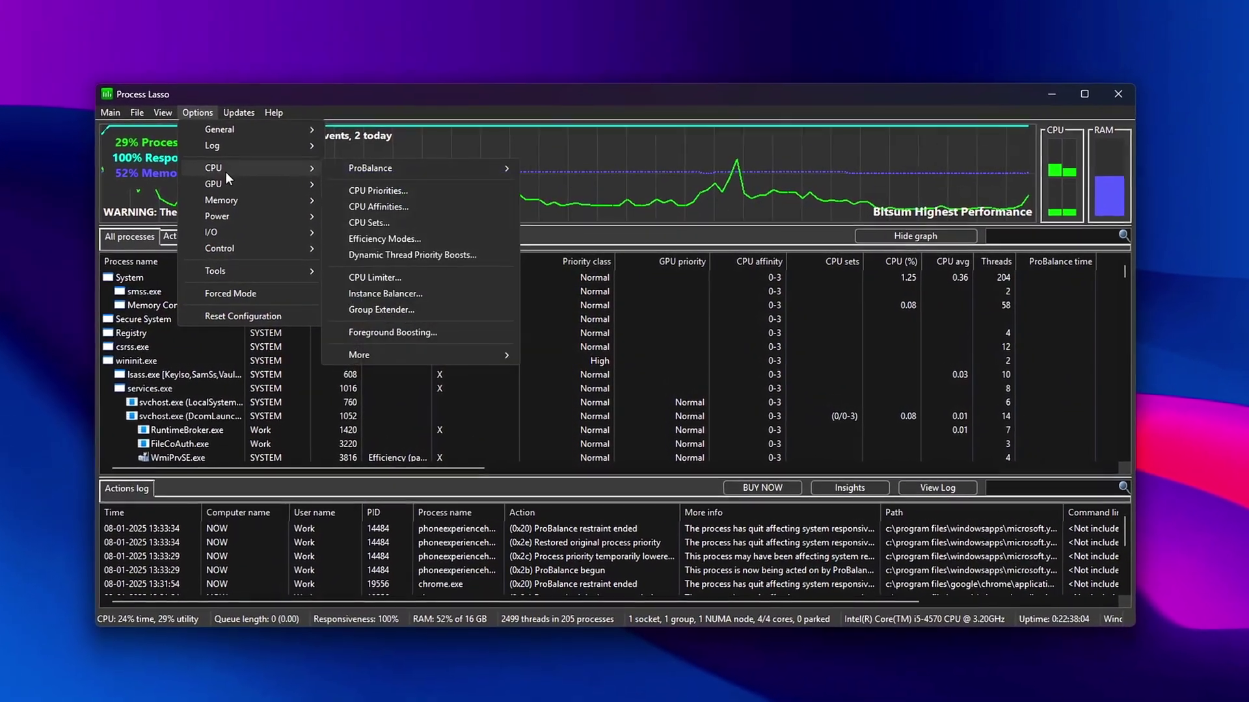
mouse_move(387, 172)
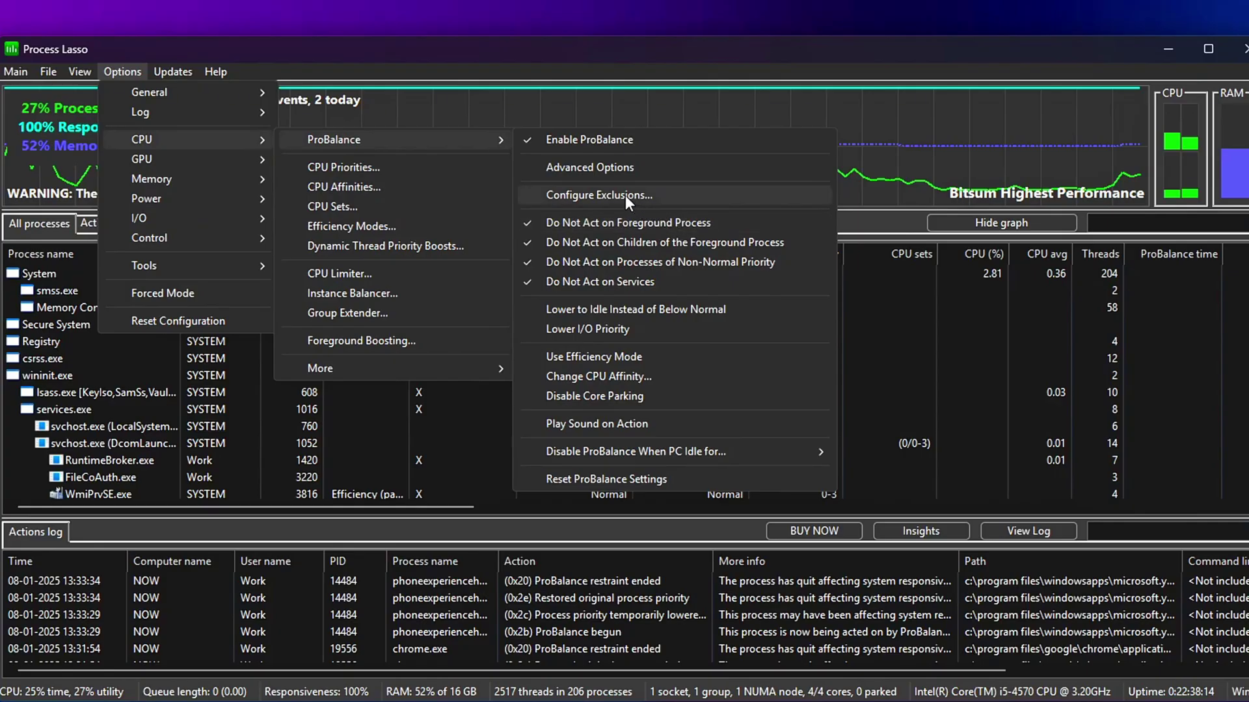
left_click(530, 383)
left_click(827, 164)
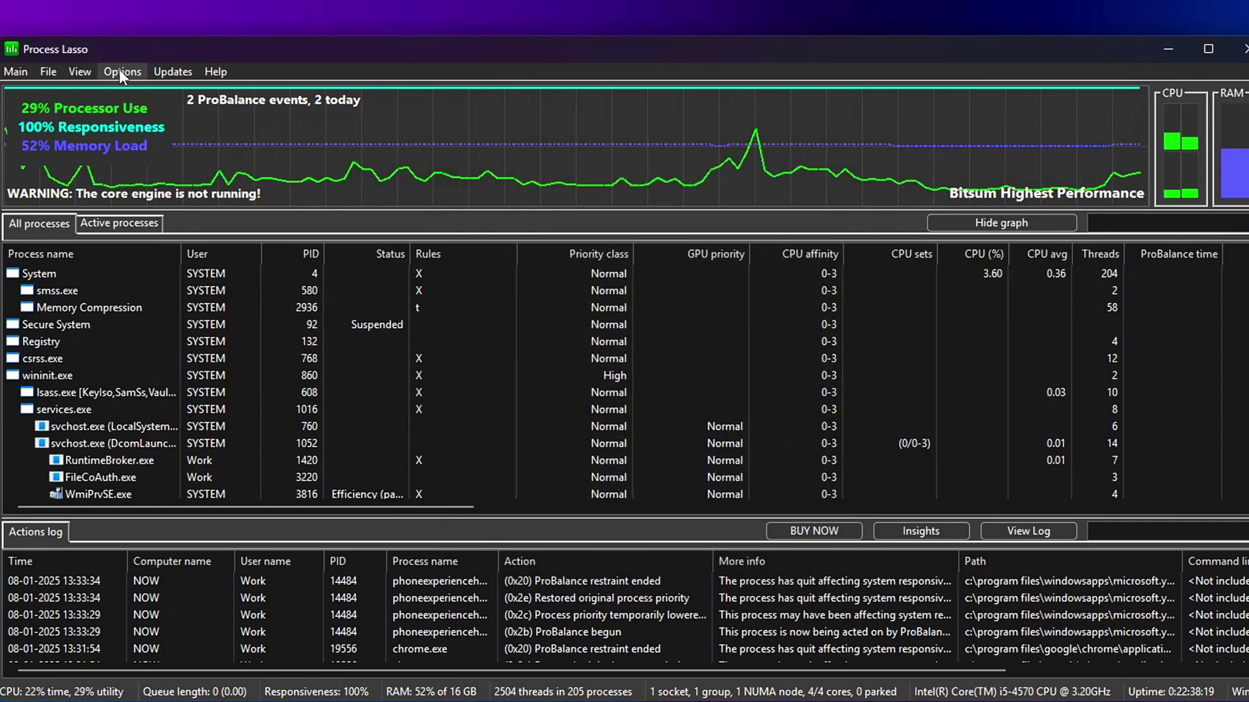
left_click(122, 72)
In ProBalance Advanced Options, keep ignoring foreground processes, their children and non-normal-priority processes.
mouse_move(142, 140)
mouse_move(434, 145)
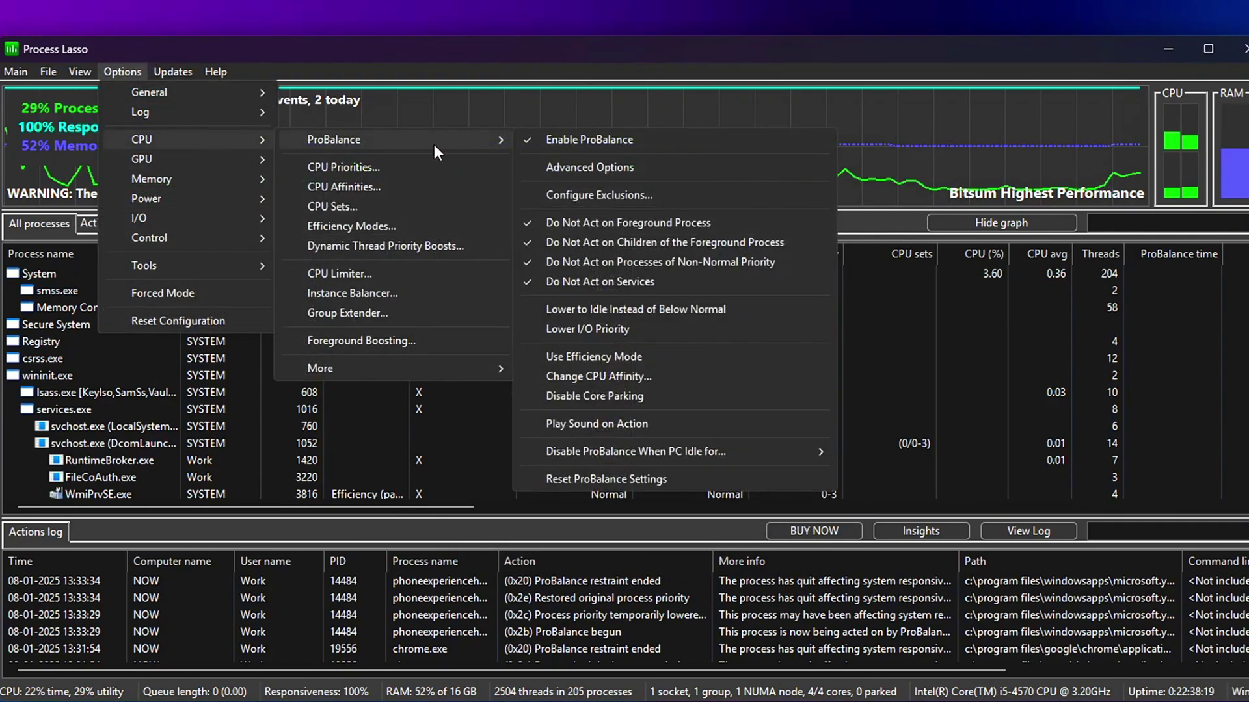
left_click(568, 159)
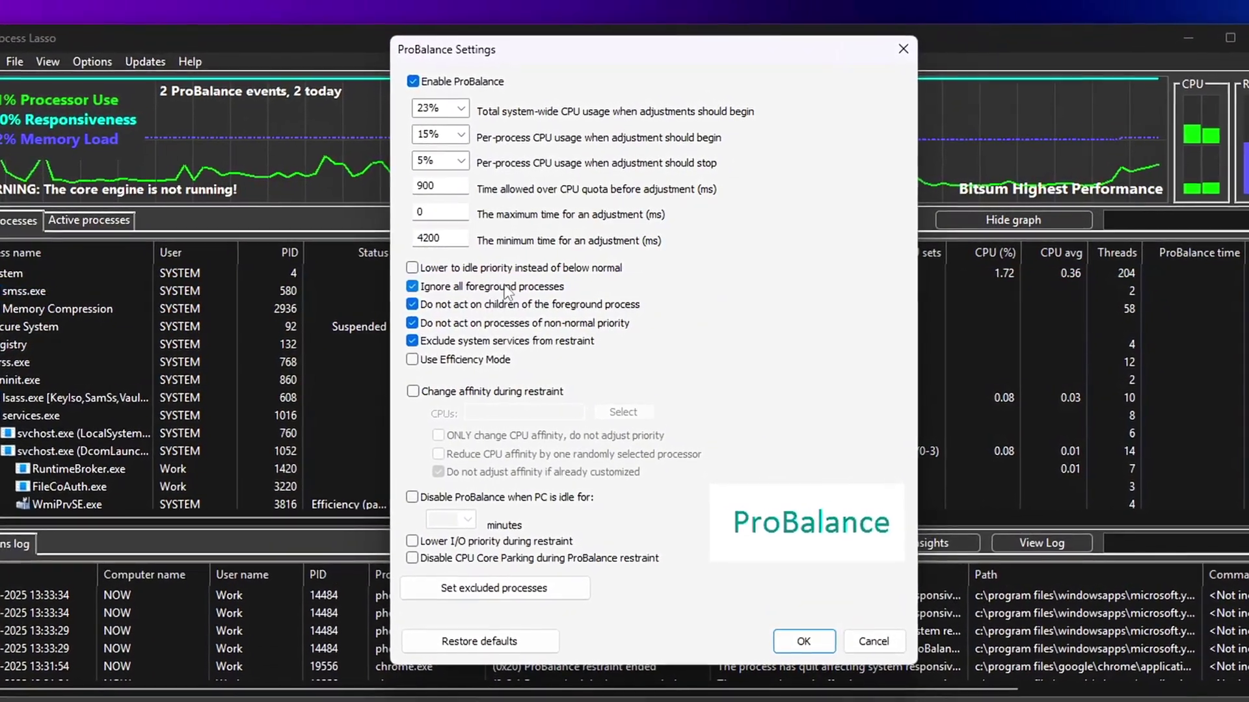
left_click(474, 287)
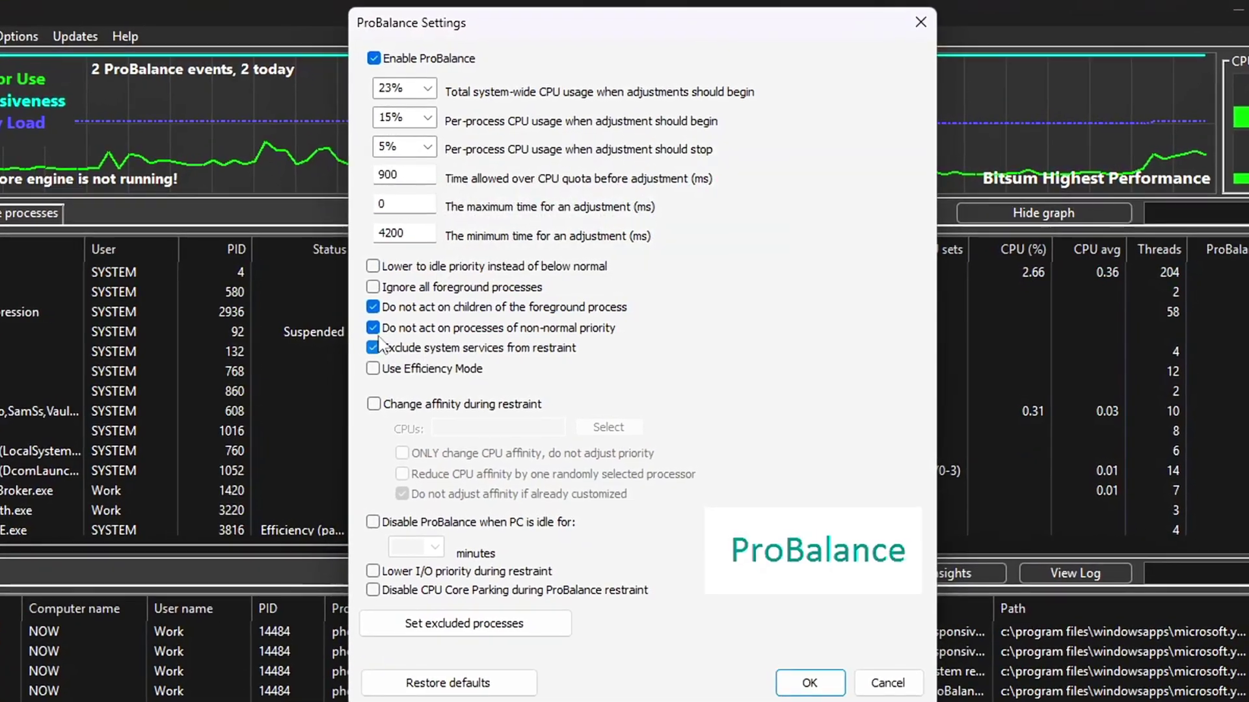
left_click(416, 287)
left_click(419, 329)
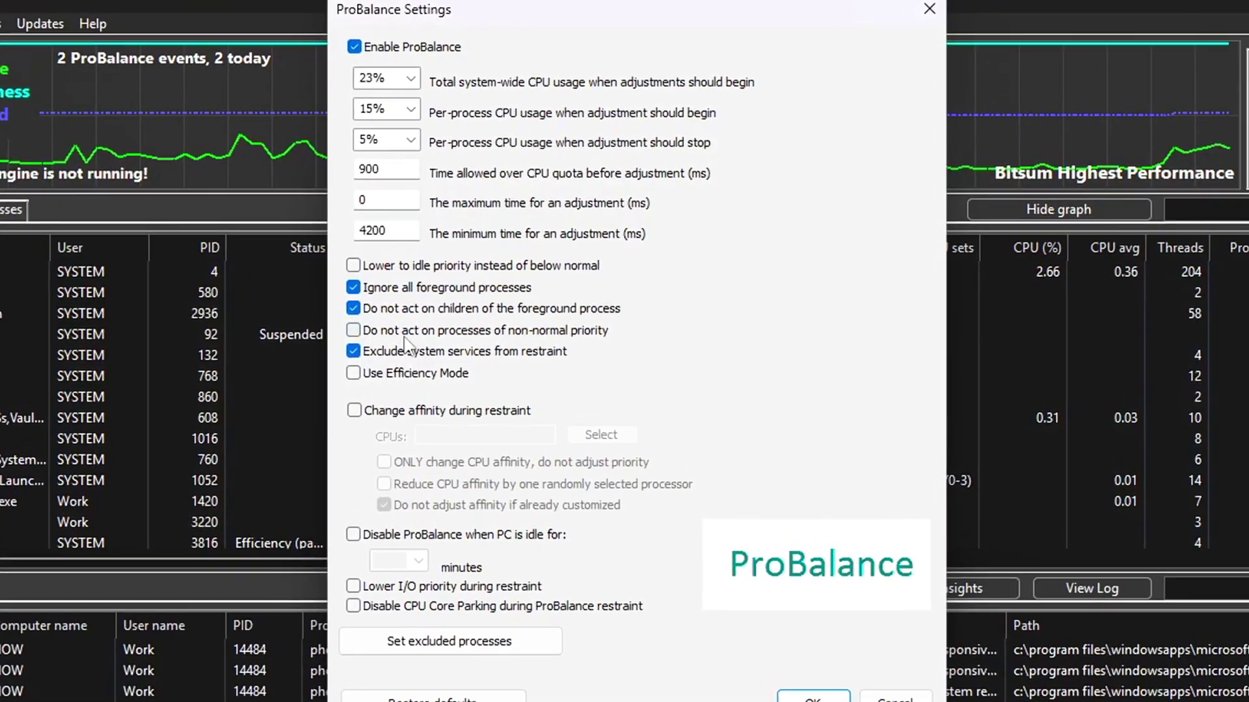
left_click(402, 330)
left_click(365, 309)
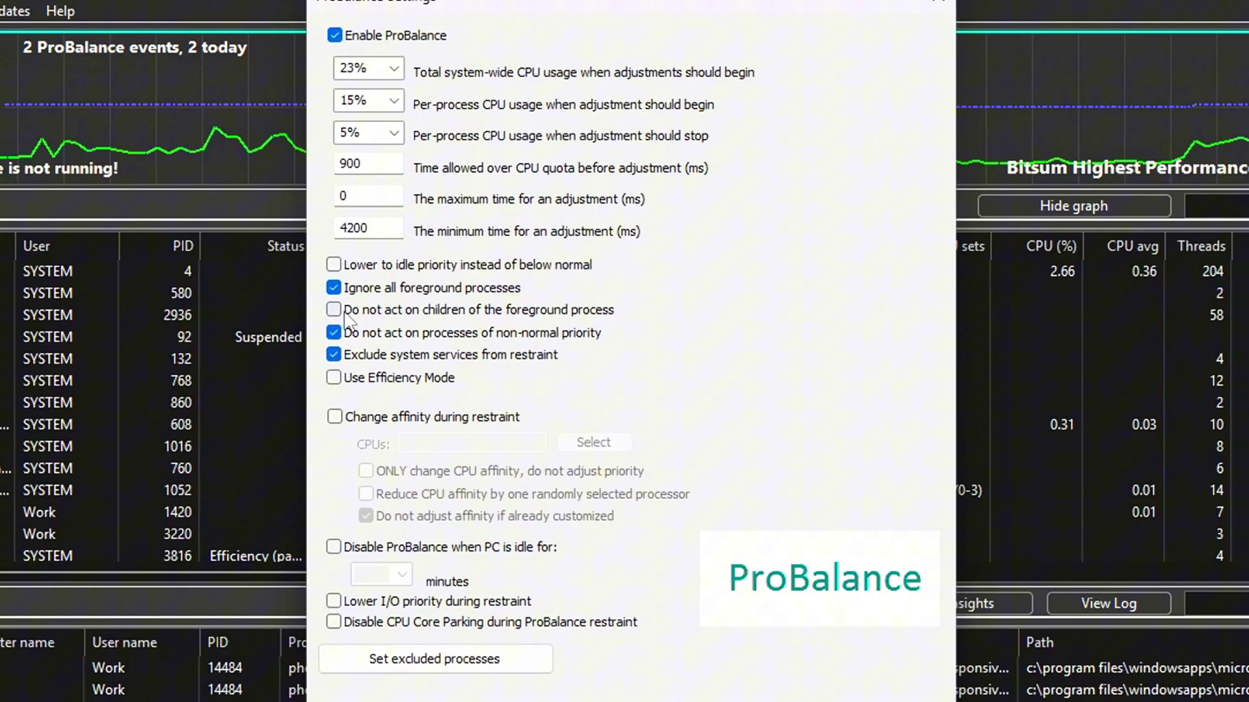
left_click(343, 312)
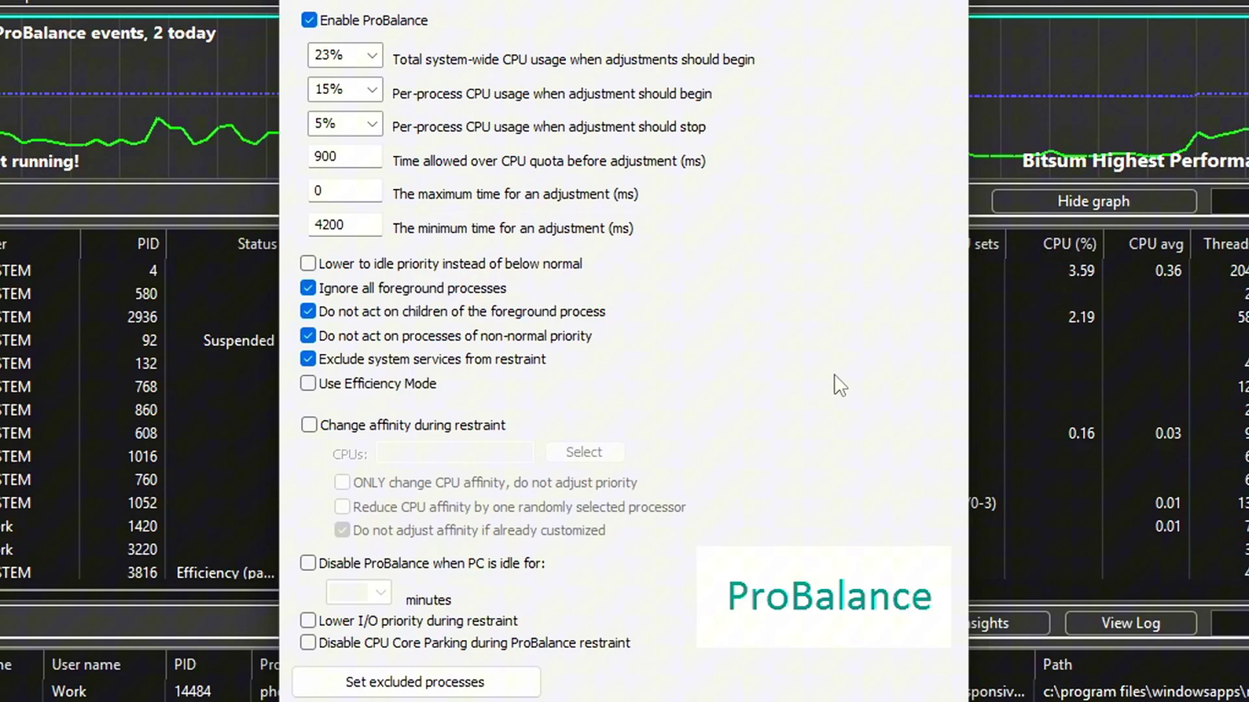
mouse_move(715, 300)
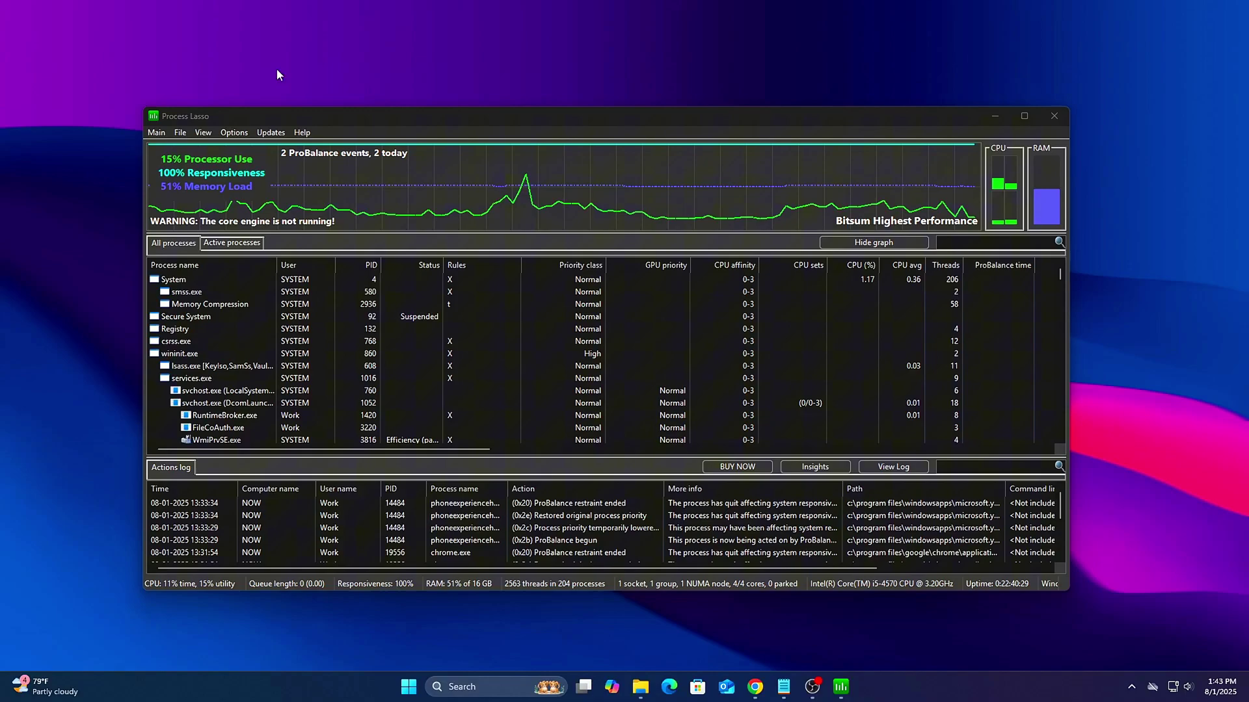
left_click(235, 133)
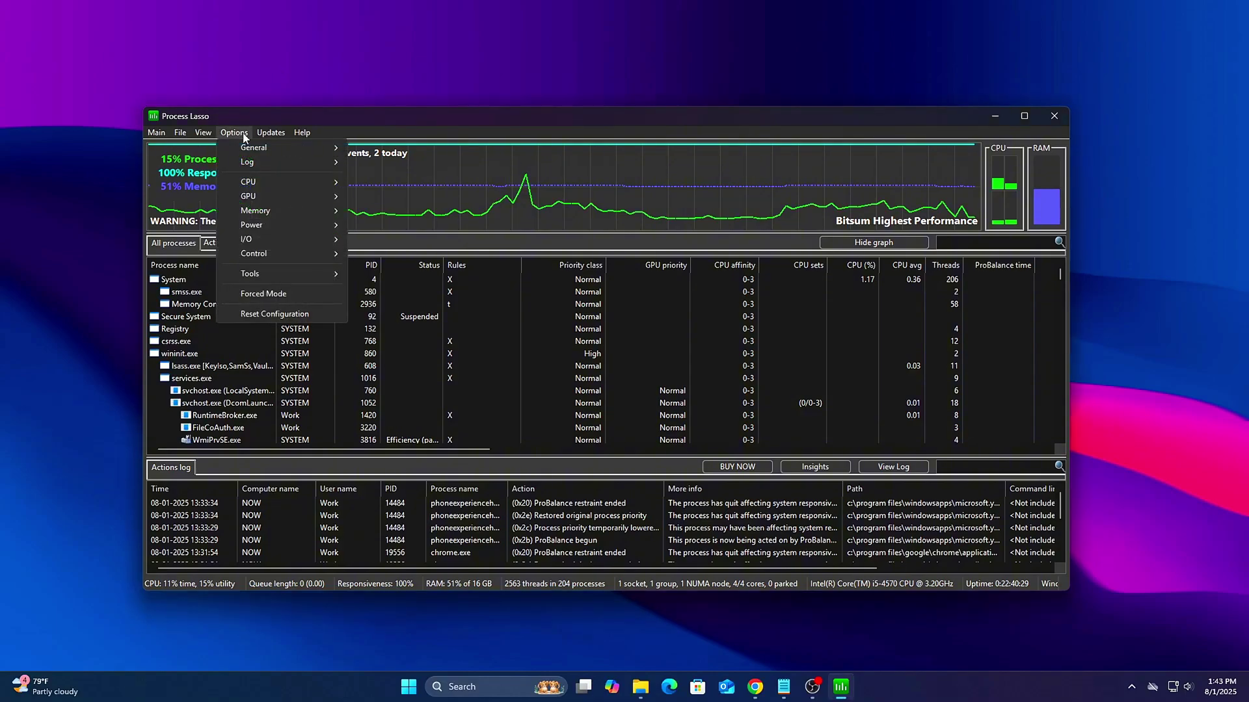
mouse_move(266, 224)
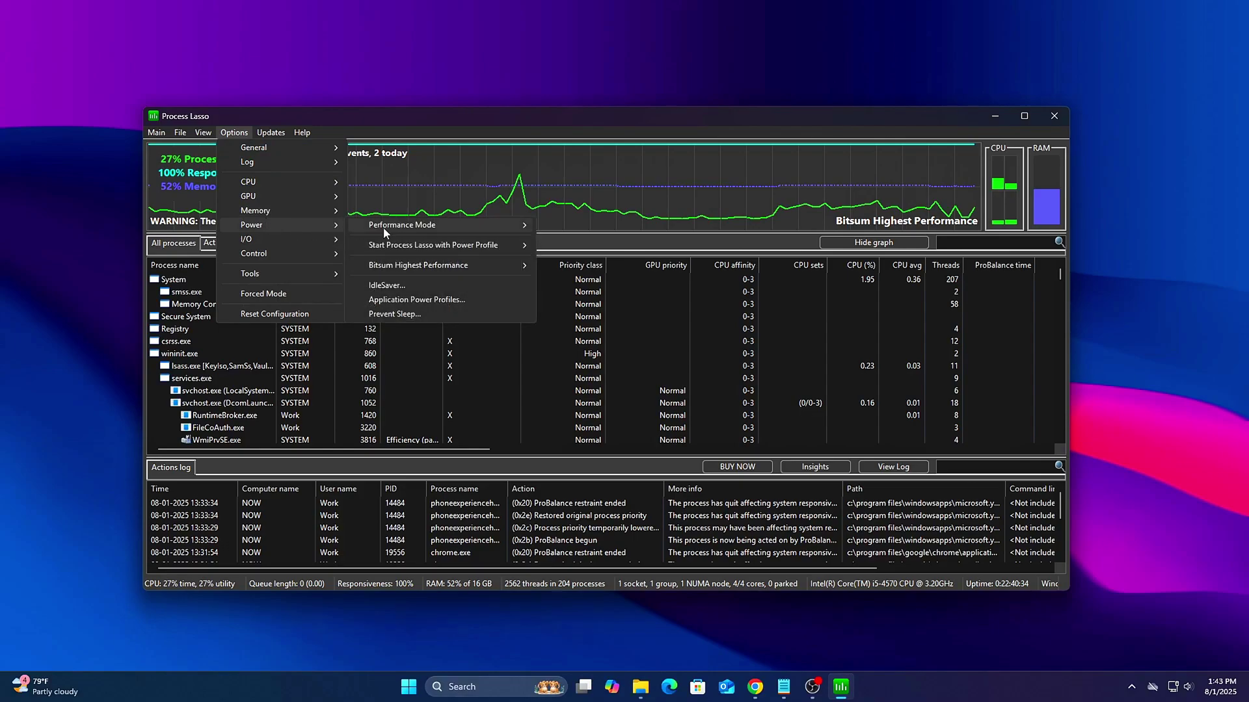
mouse_move(407, 227)
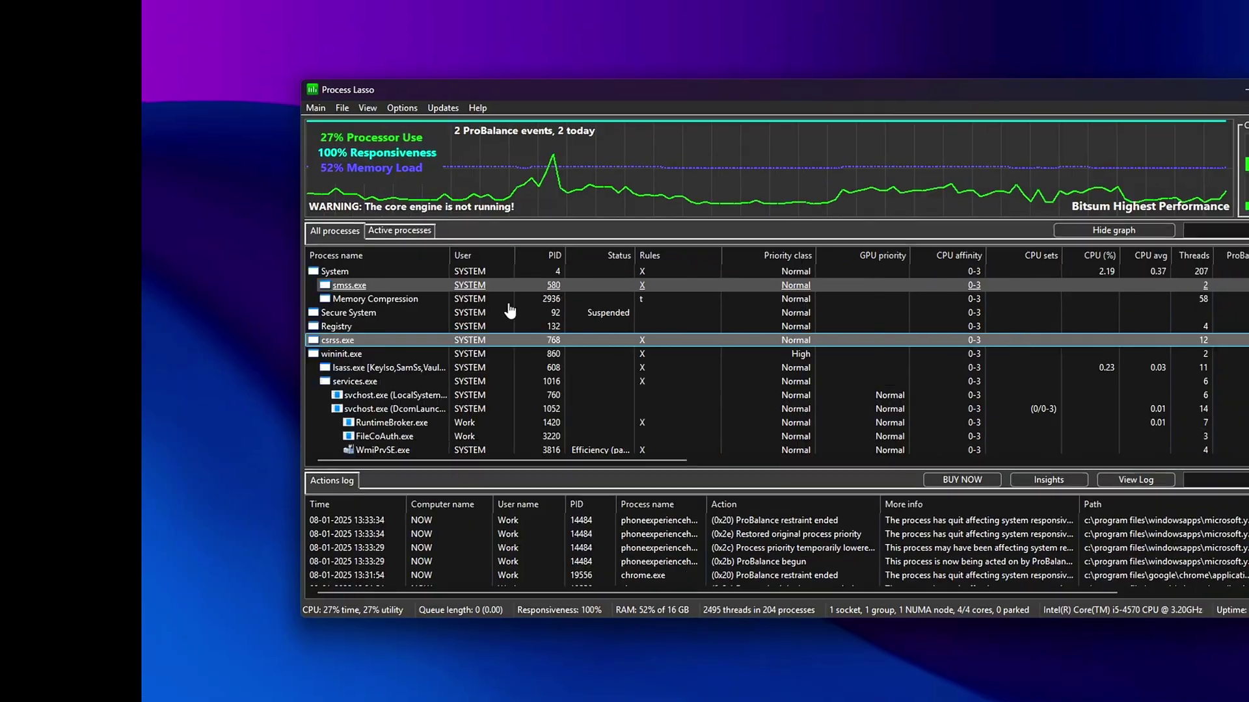
Find Photoshop.exe in the list and set it to always run at High CPU priority.
scroll(325, 312, "down", 10)
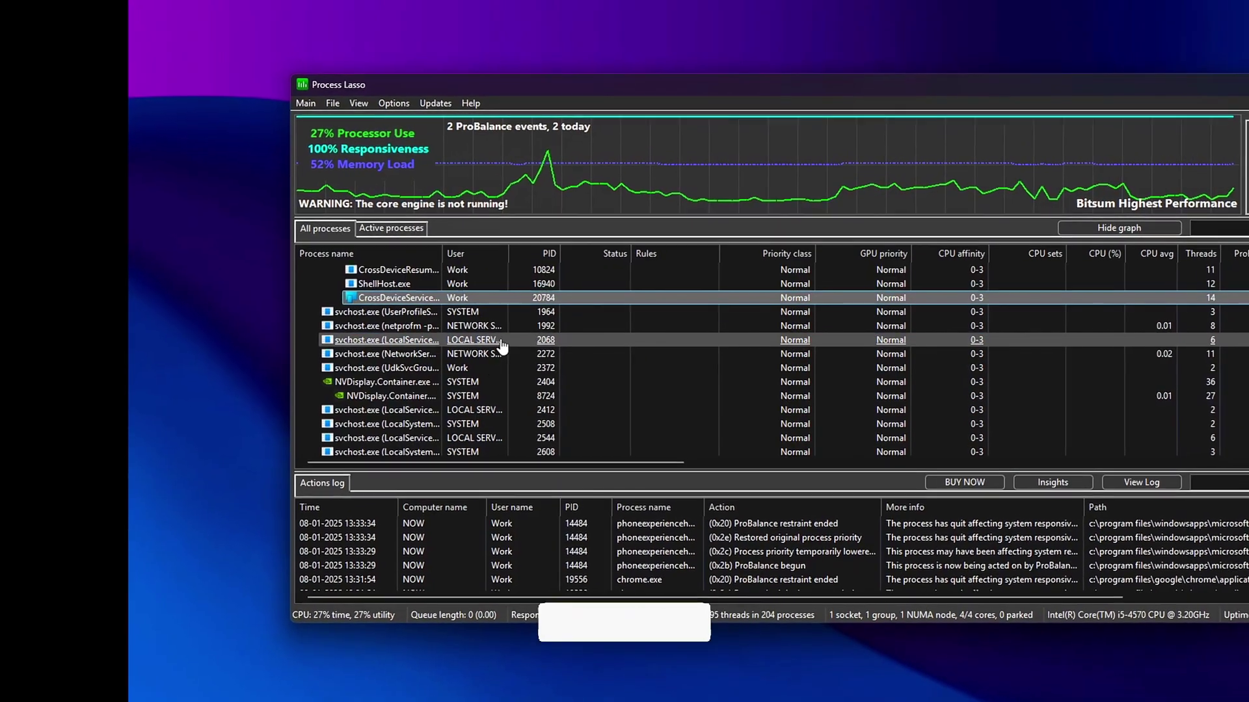
left_click(338, 310)
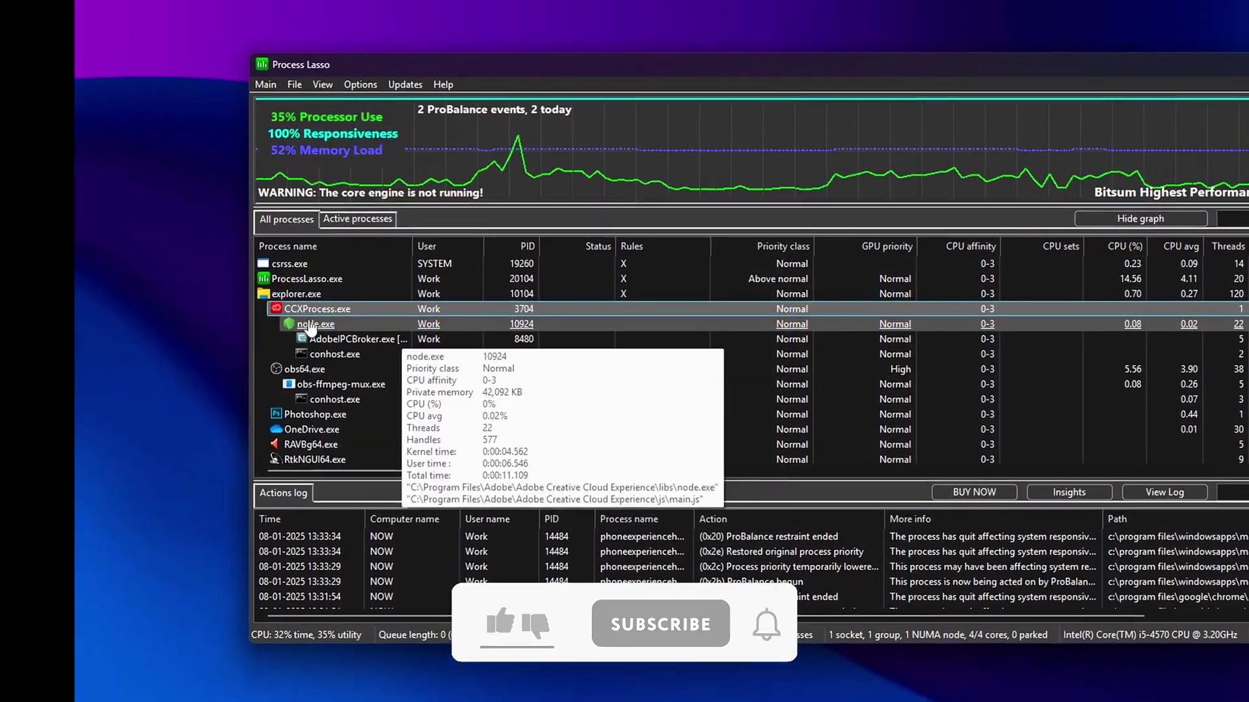
left_click(314, 358)
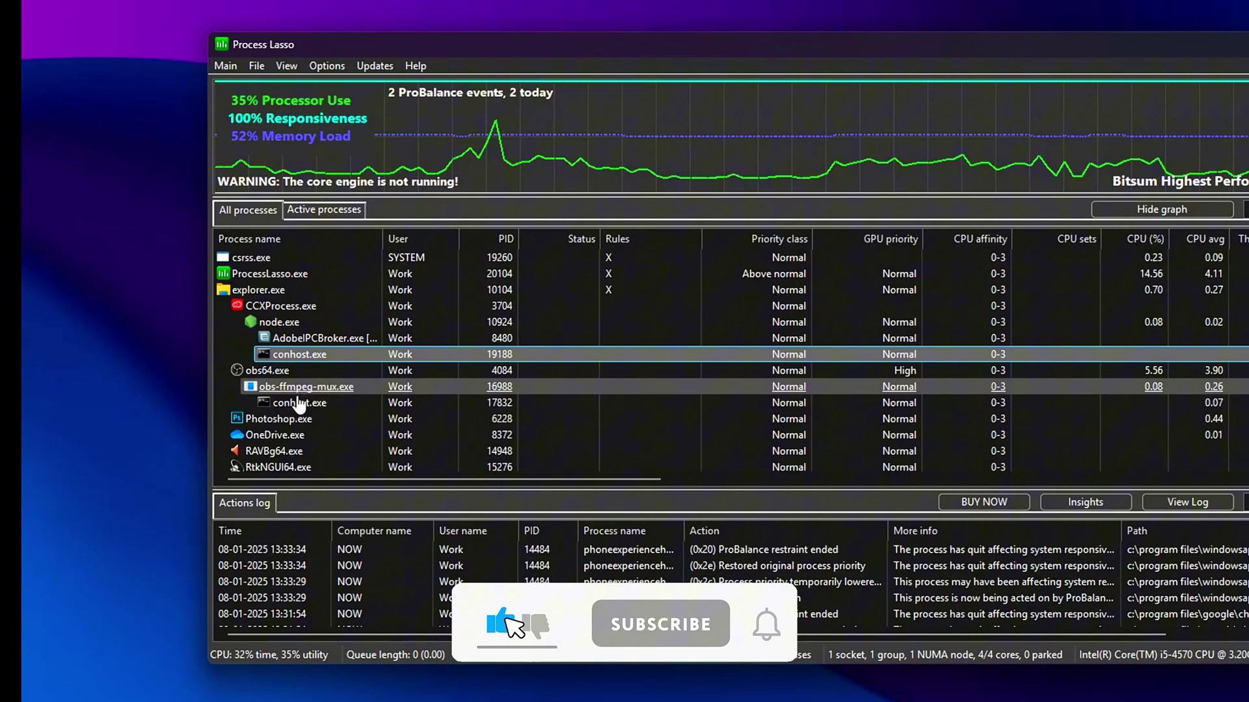
left_click(246, 422)
scroll(351, 424, "down", 2)
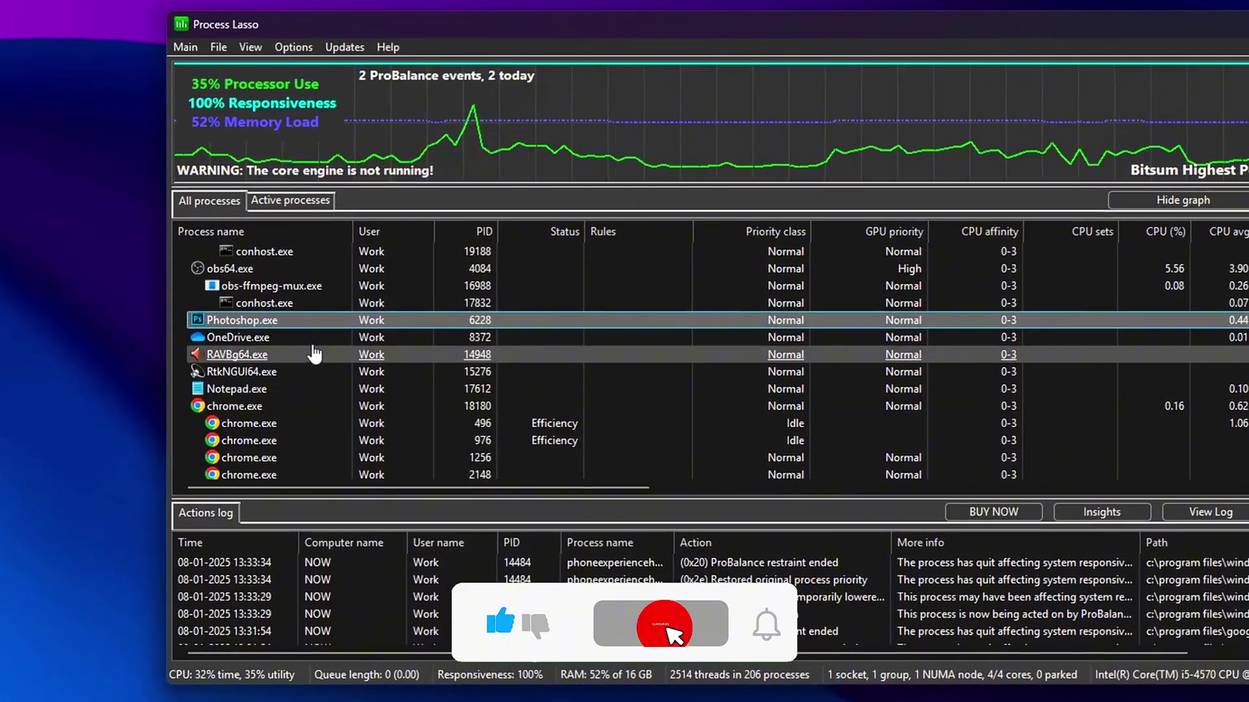
right_click(318, 324)
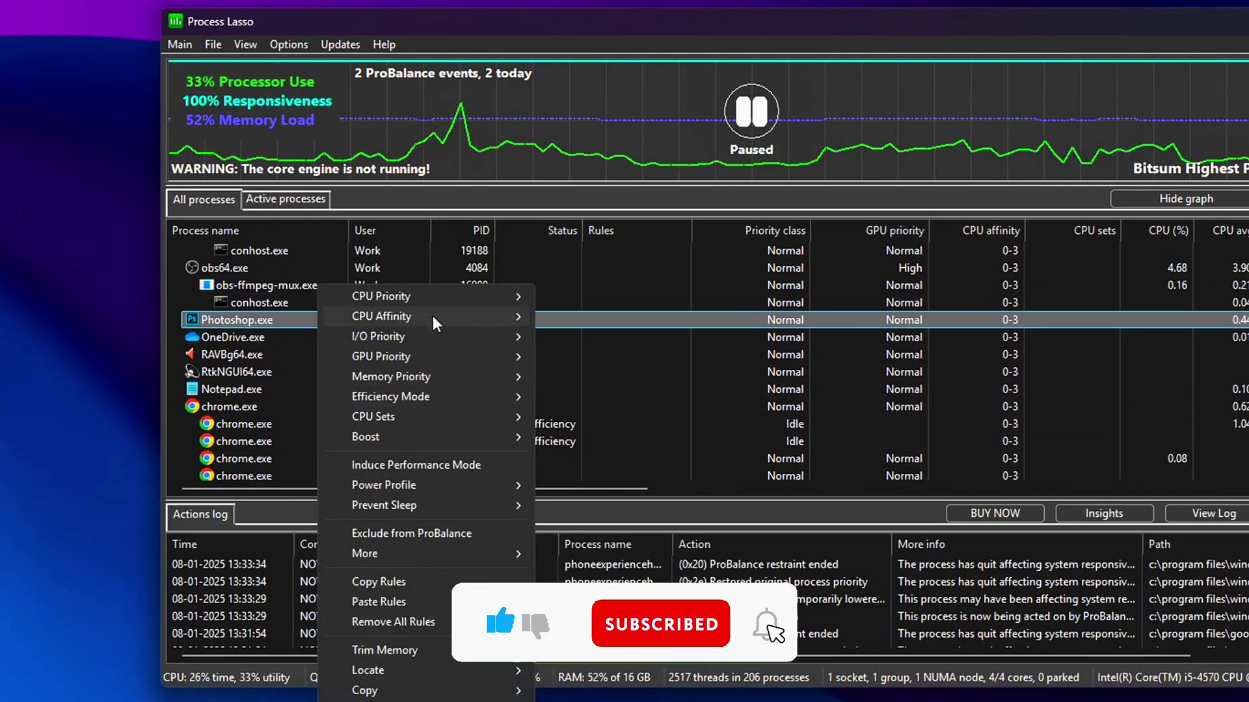
mouse_move(411, 295)
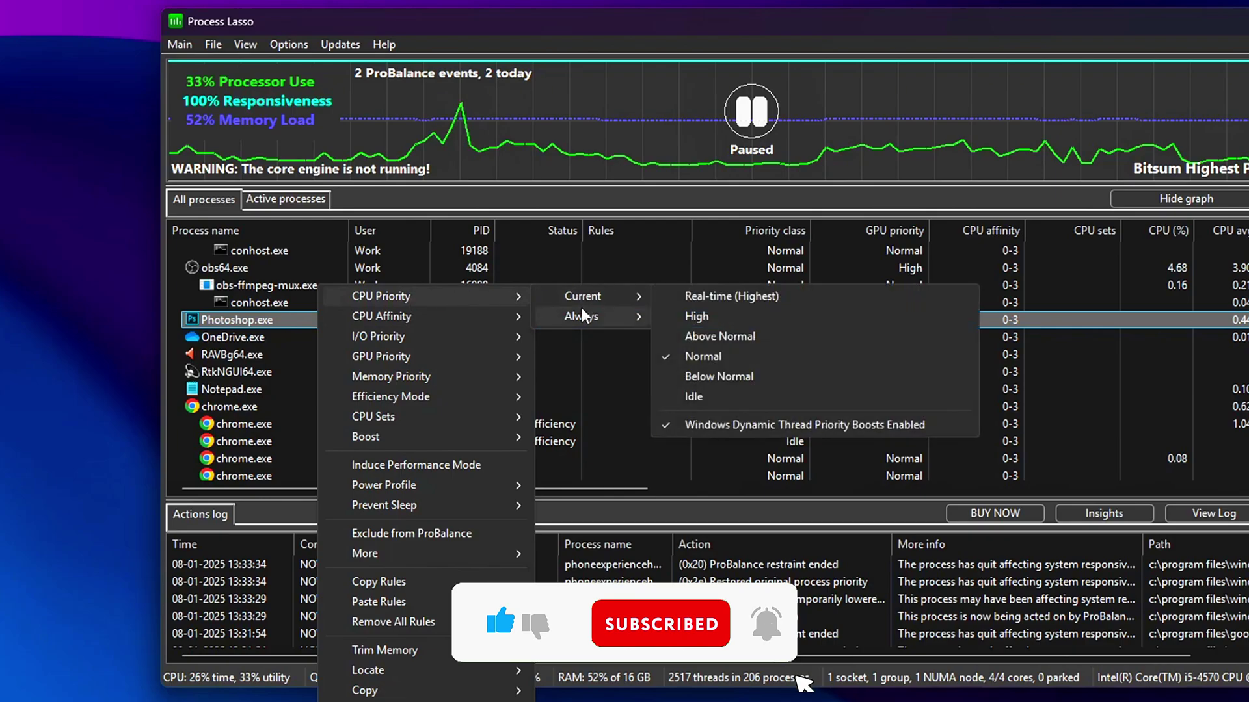
mouse_move(588, 316)
left_click(712, 364)
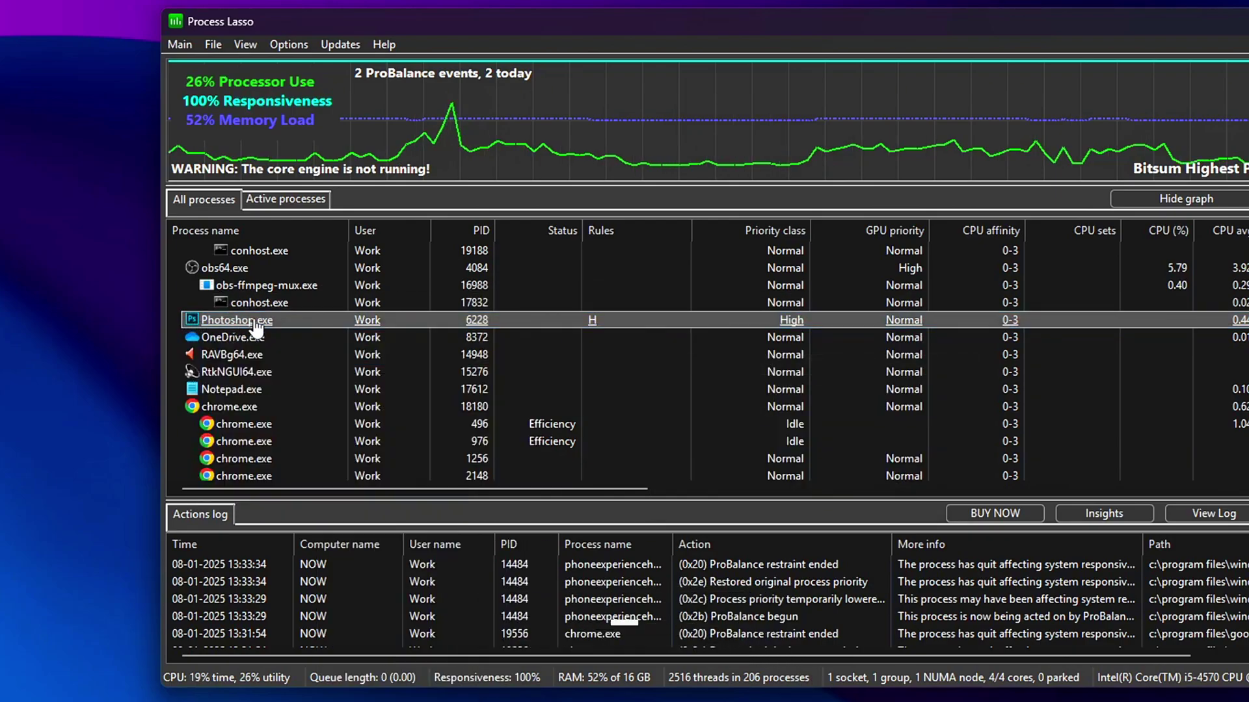
Set Photoshop.exe to always run at High I/O priority.
right_click(256, 320)
mouse_move(330, 336)
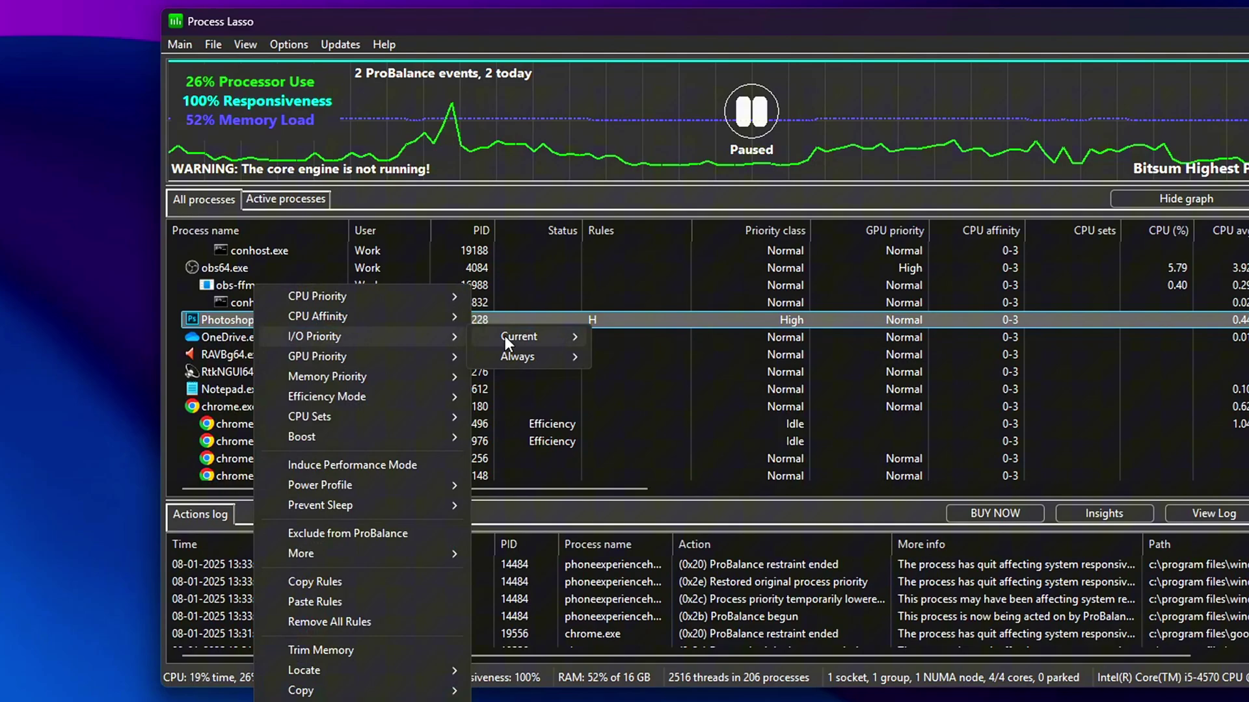
mouse_move(553, 356)
left_click(654, 385)
Assign Photoshop.exe the Bitsum Highest Performance power profile.
right_click(256, 320)
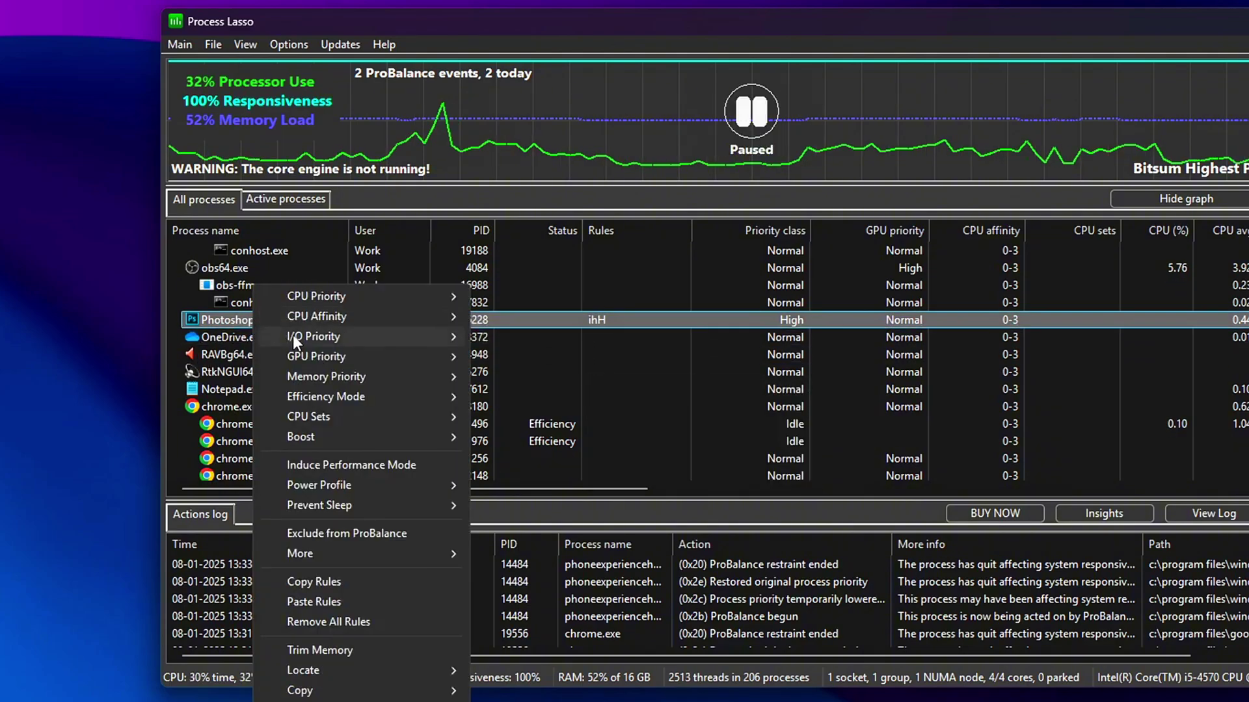
mouse_move(360, 486)
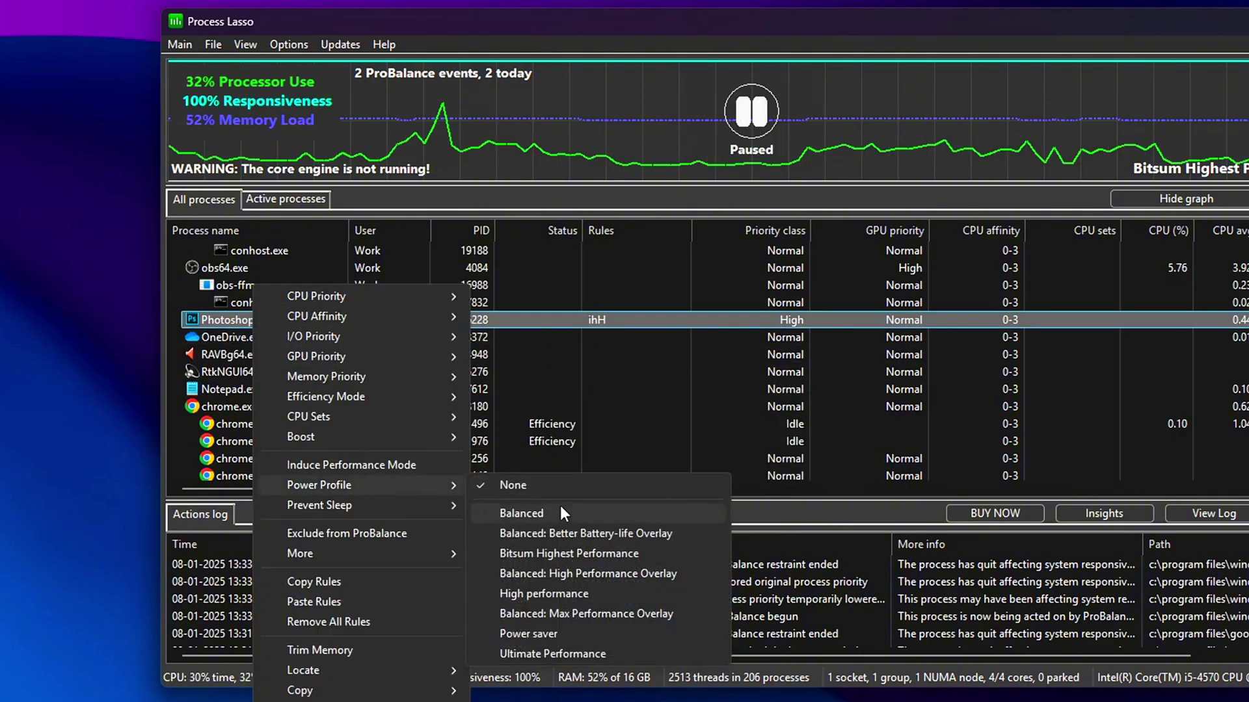
left_click(554, 551)
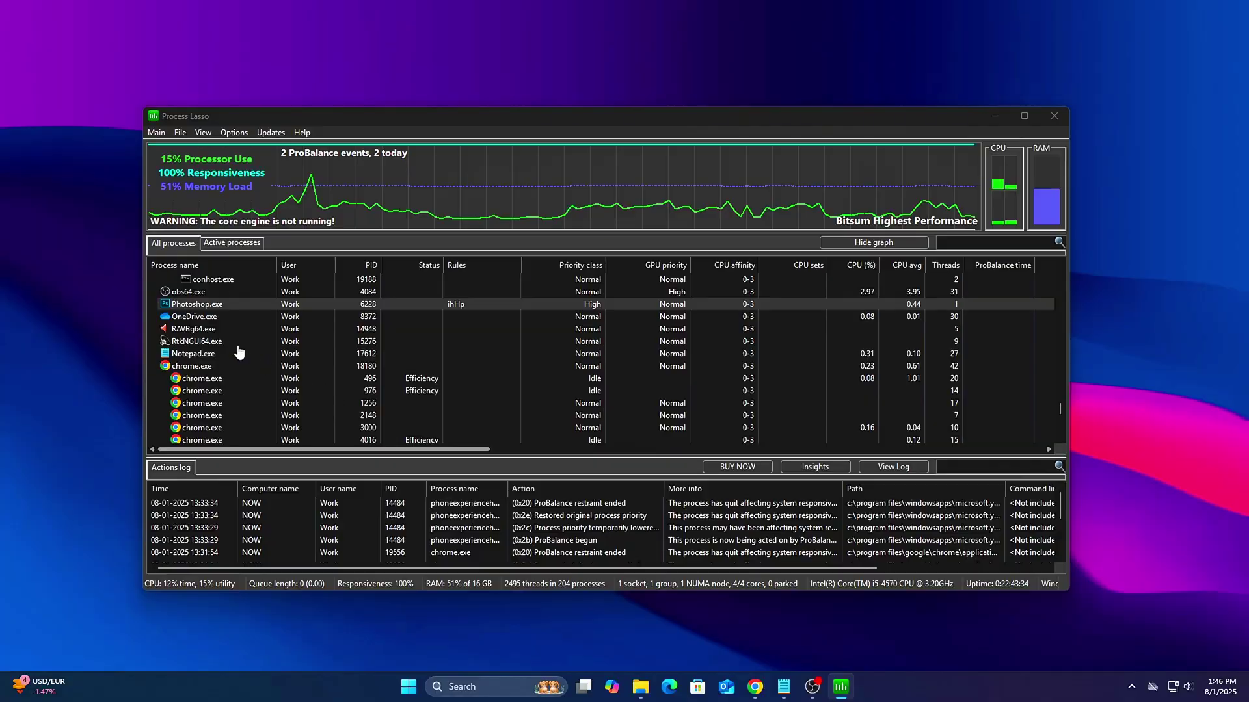
right_click(197, 303)
mouse_move(335, 331)
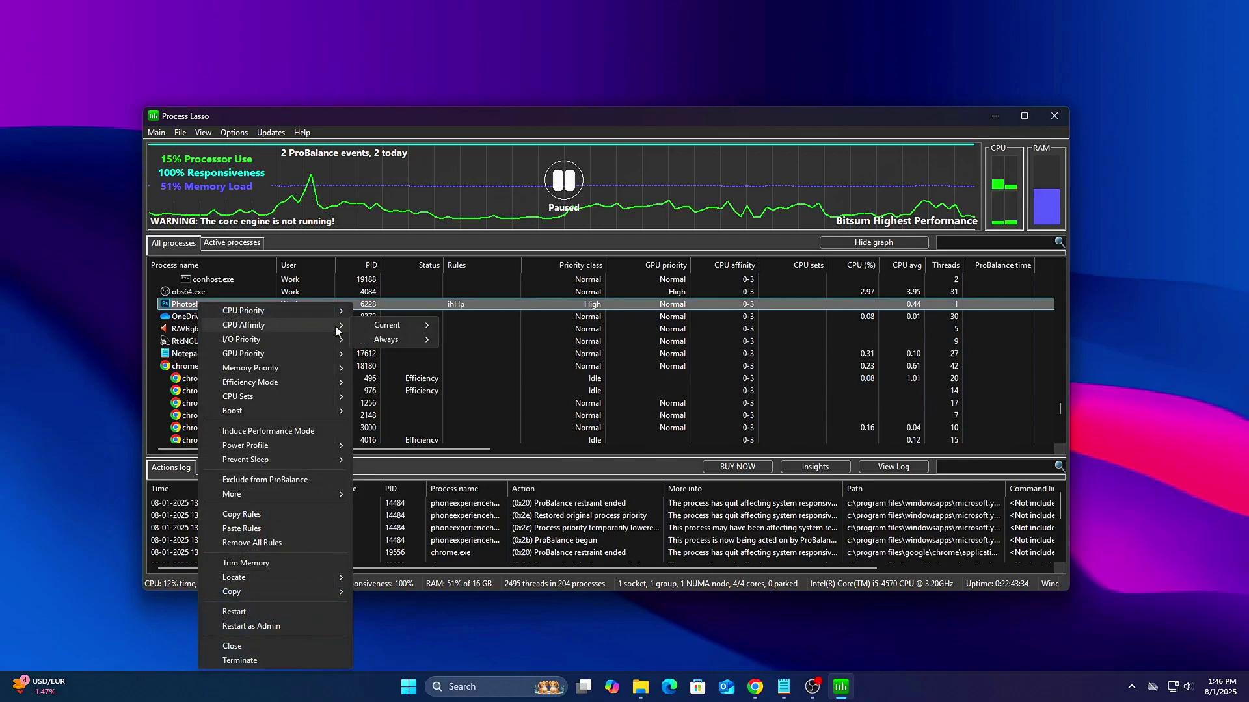
mouse_move(400, 338)
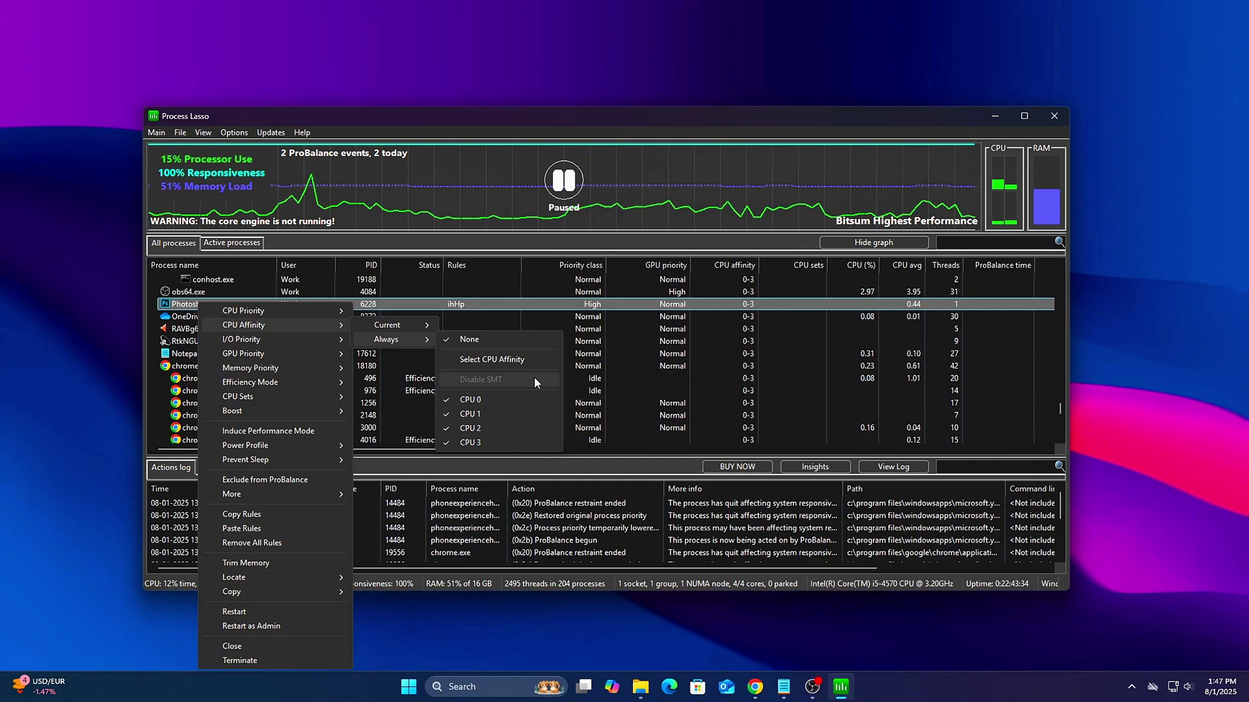
left_click(392, 385)
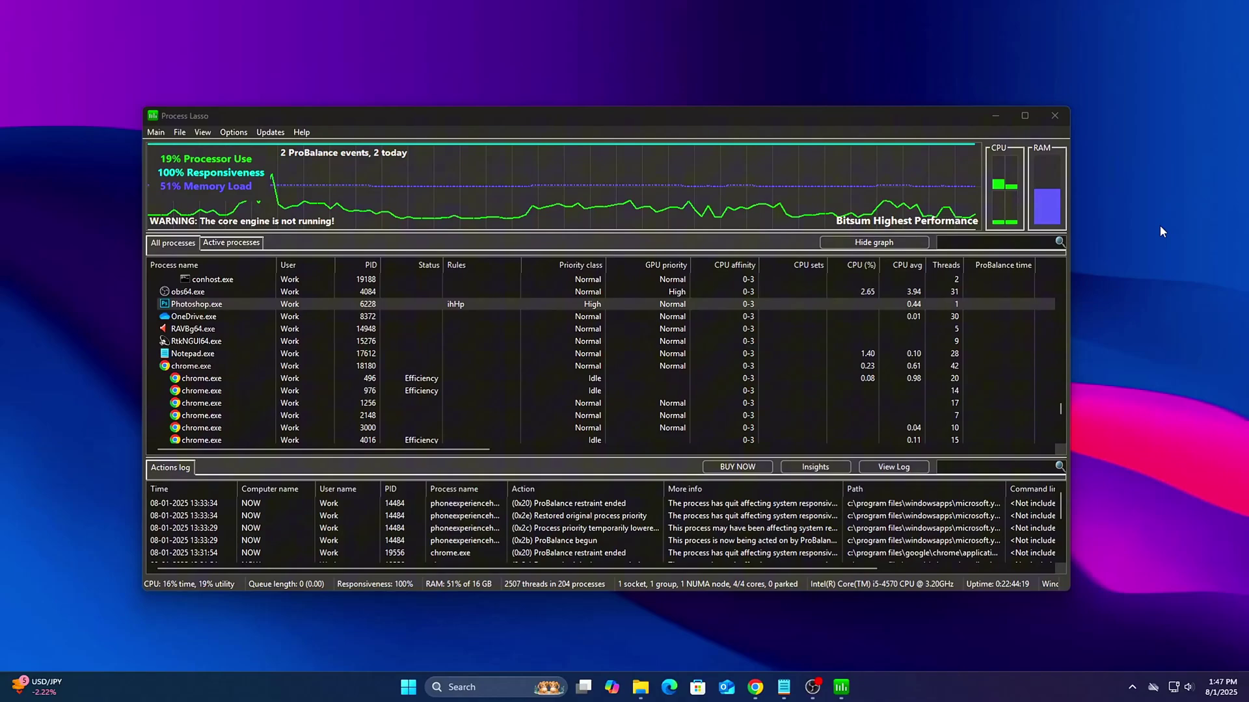
View the About Process Lasso version information, close it, then bring up the Main menu.
left_click_drag(1060, 411, 1056, 268)
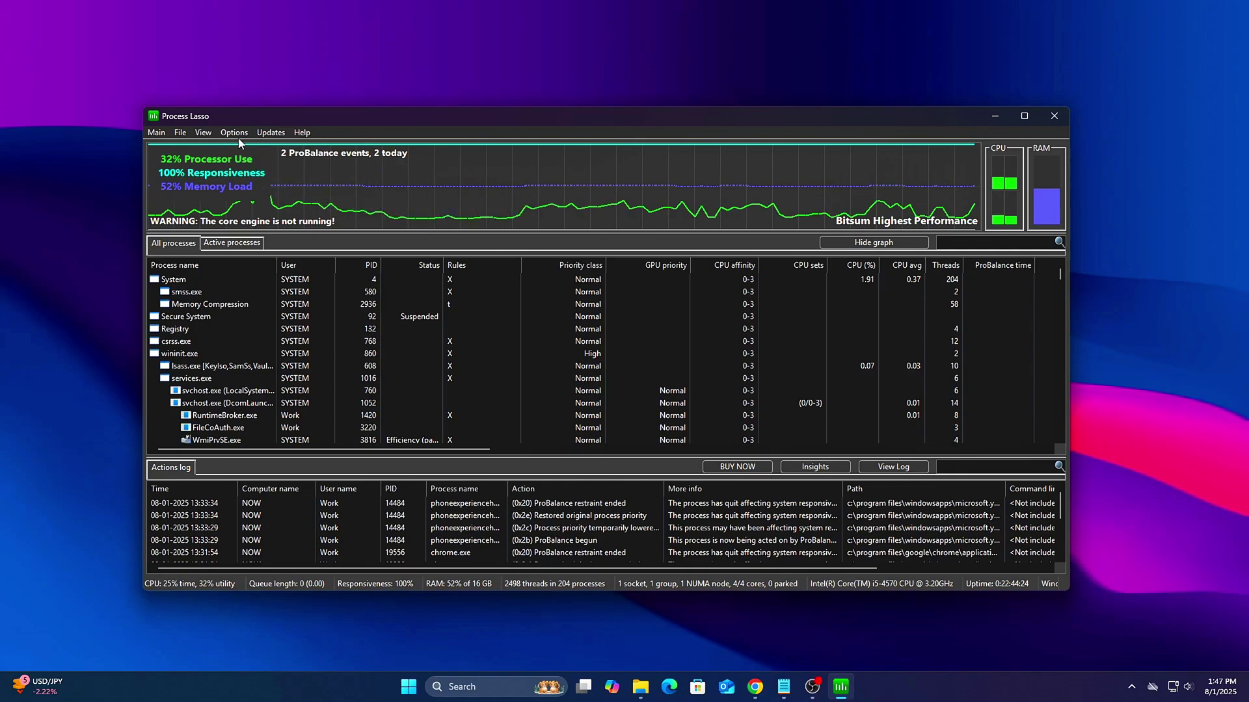
left_click(275, 134)
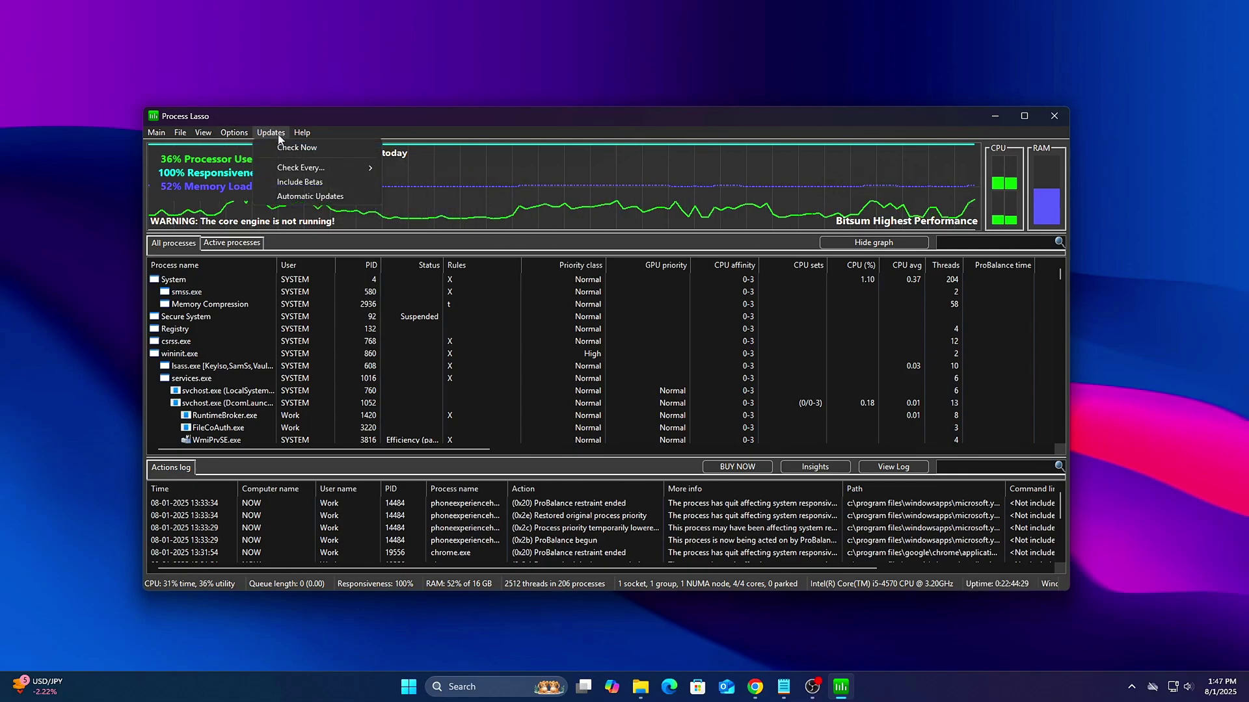
mouse_move(300, 138)
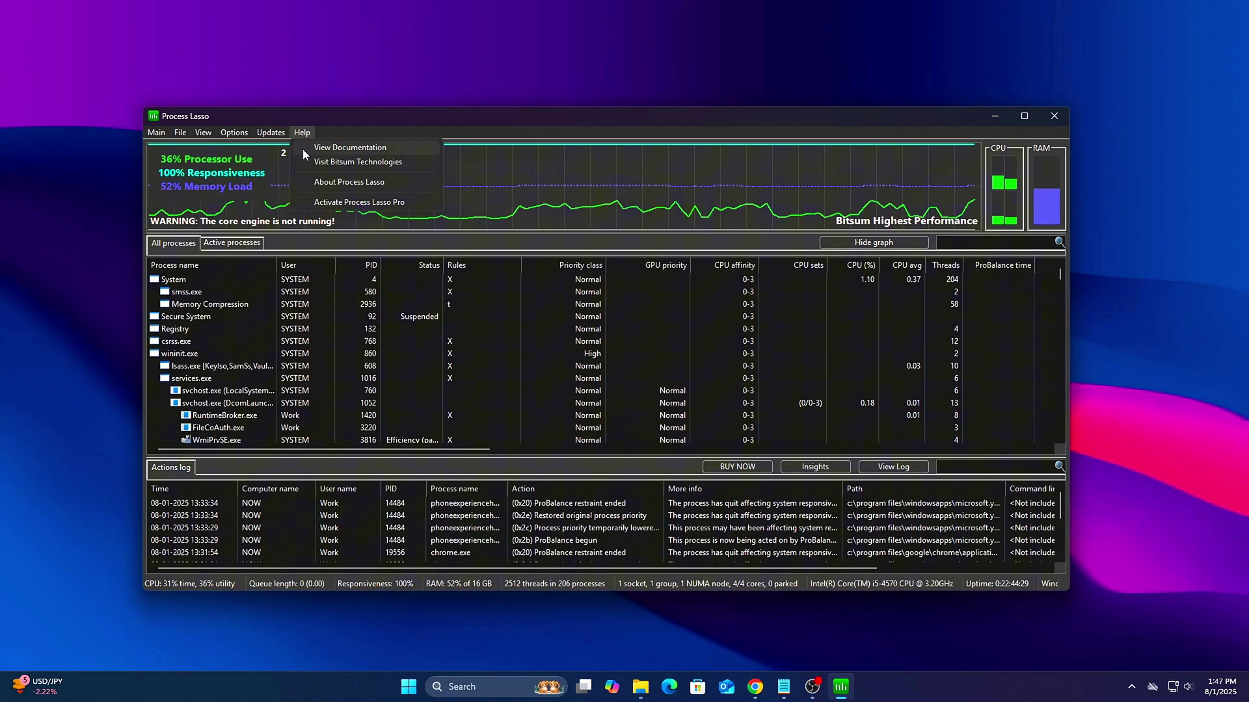
left_click(325, 181)
left_click_drag(489, 207, 418, 227)
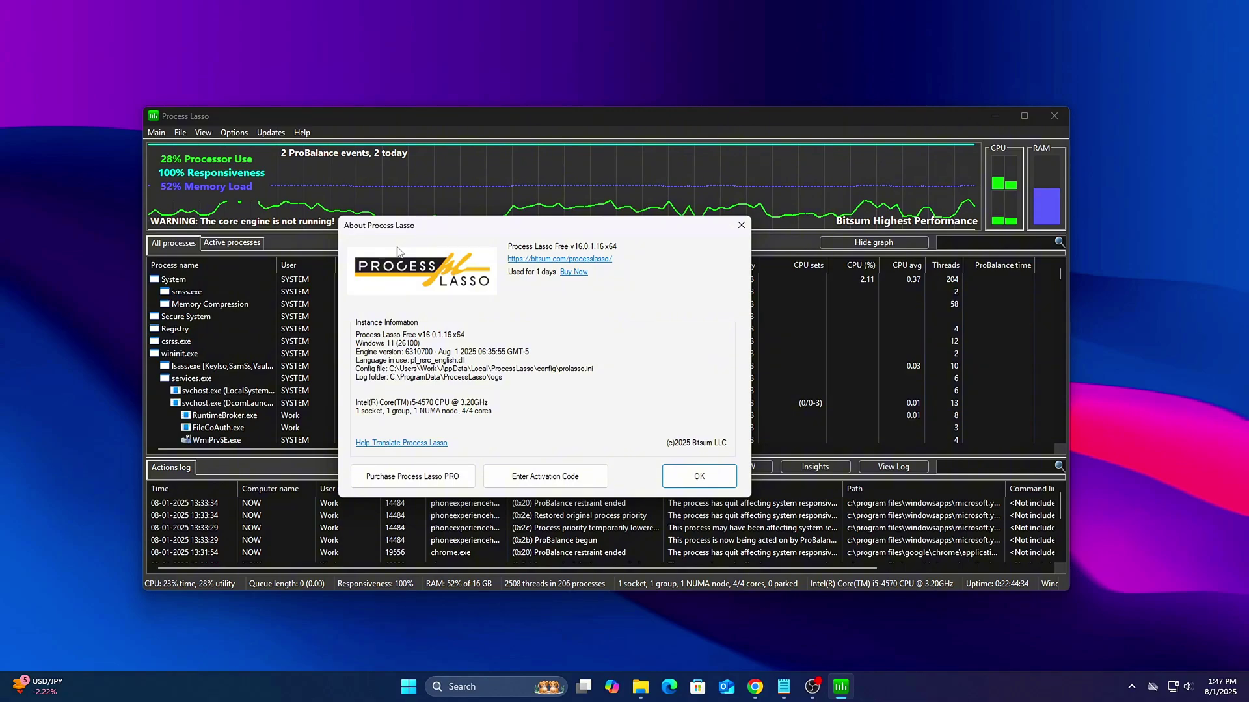
left_click_drag(404, 225, 497, 232)
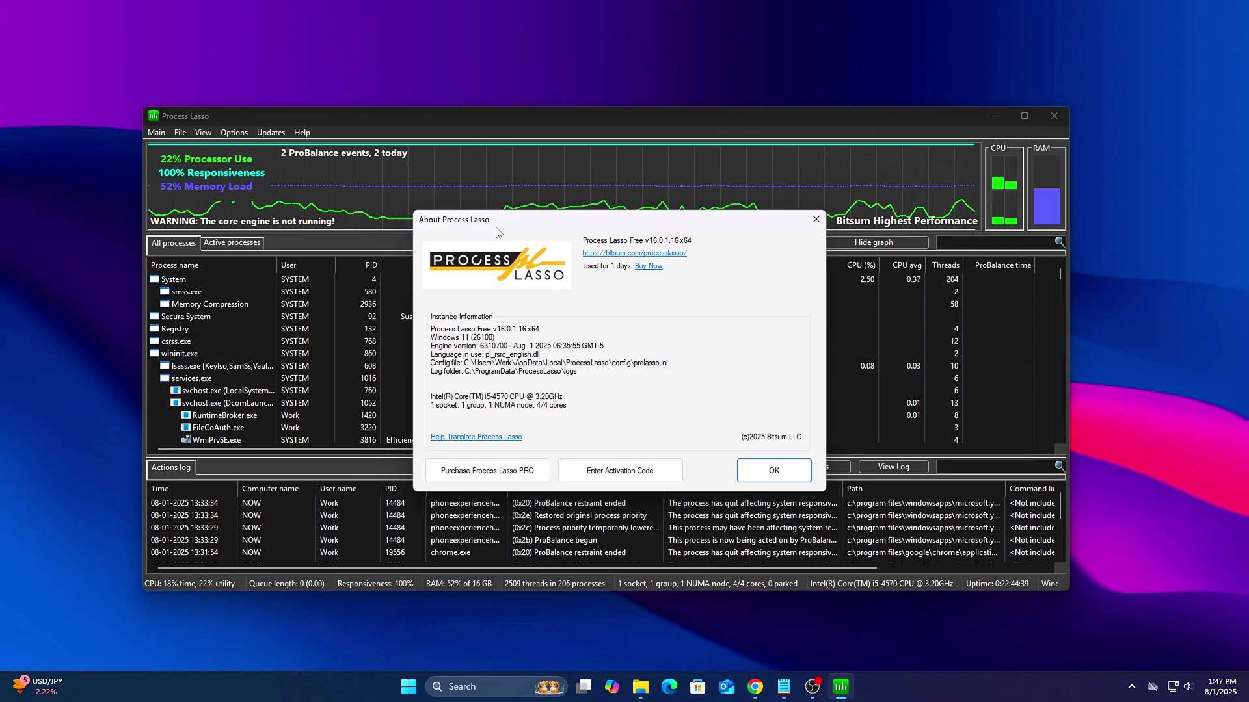
left_click(774, 470)
left_click(158, 133)
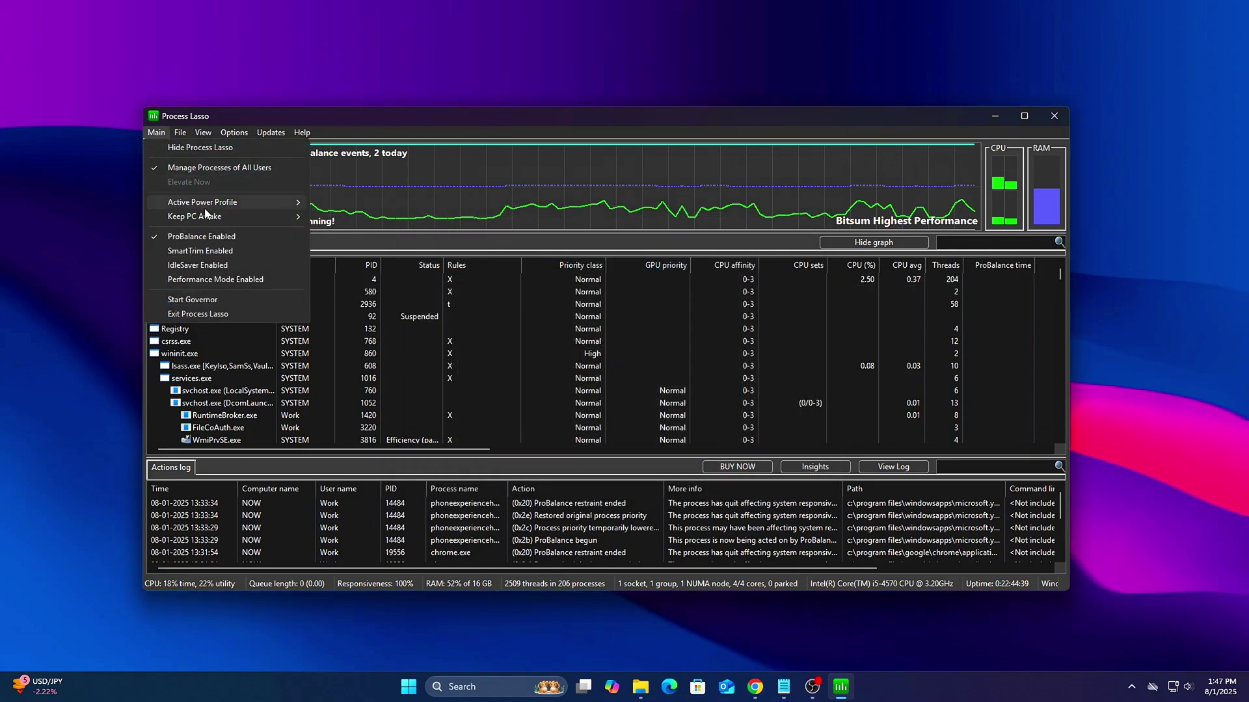
mouse_move(181, 137)
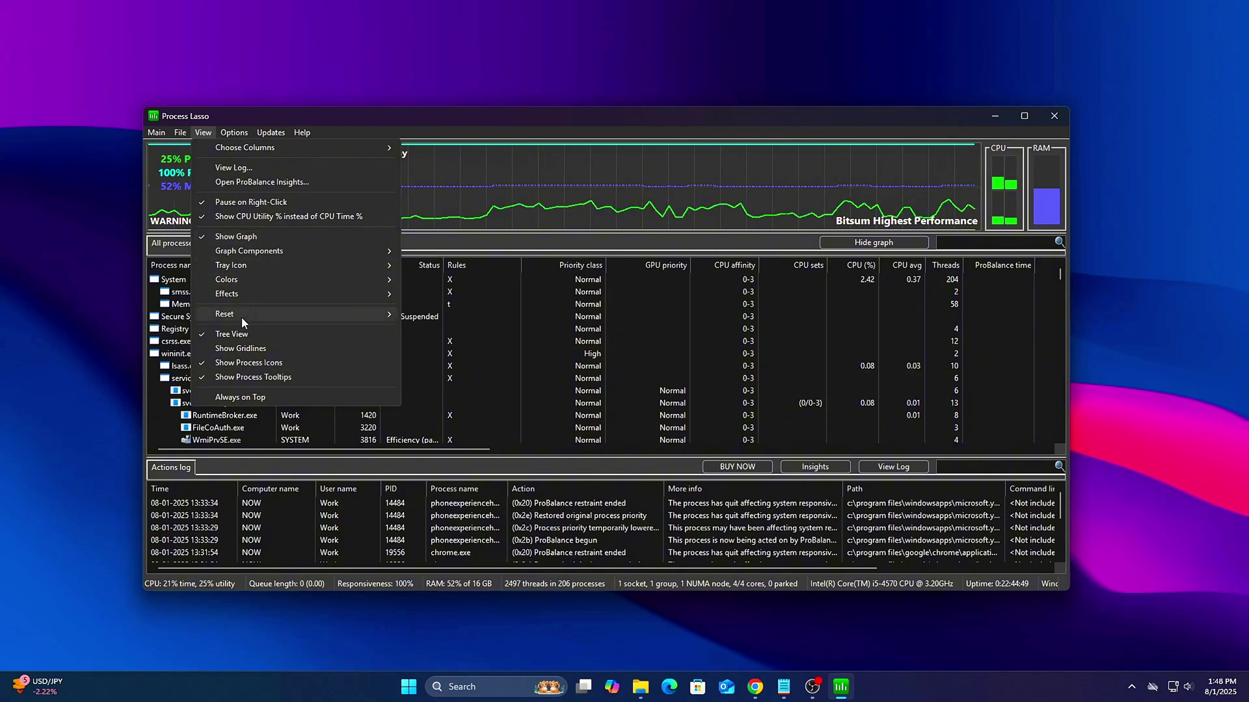
Set the activity graph's CPU line colour to red via Custom colors.
mouse_move(251, 279)
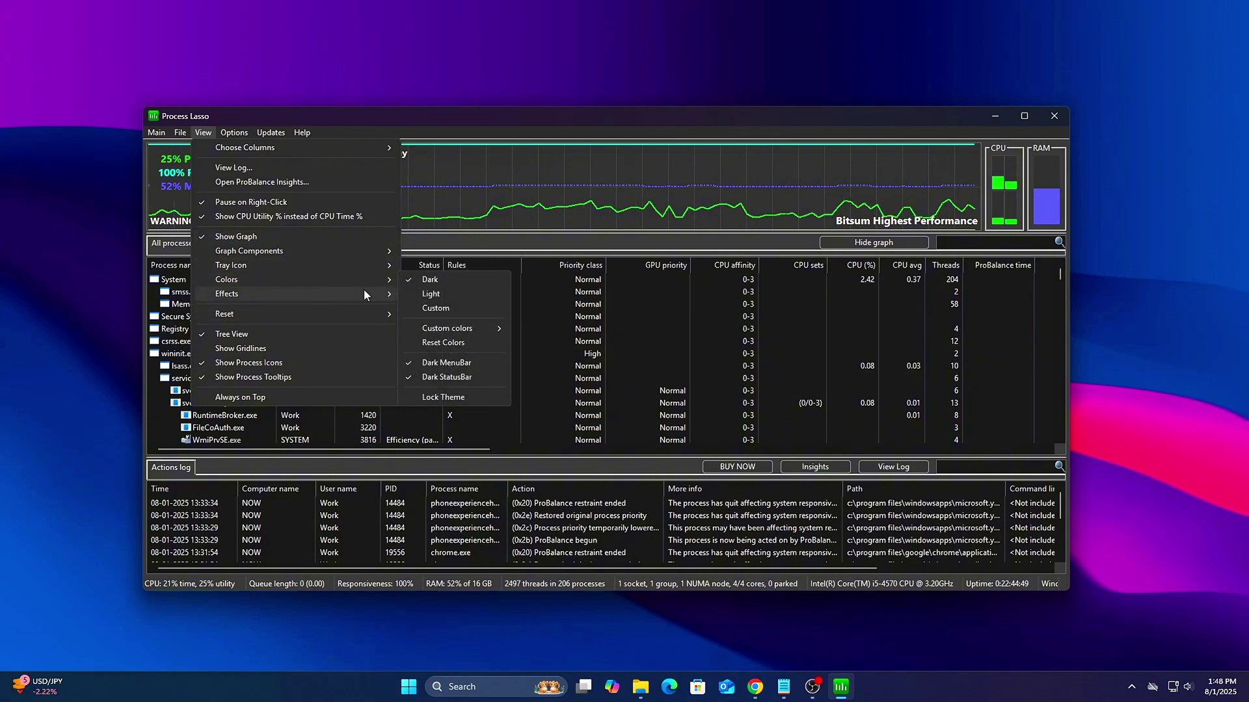
mouse_move(440, 334)
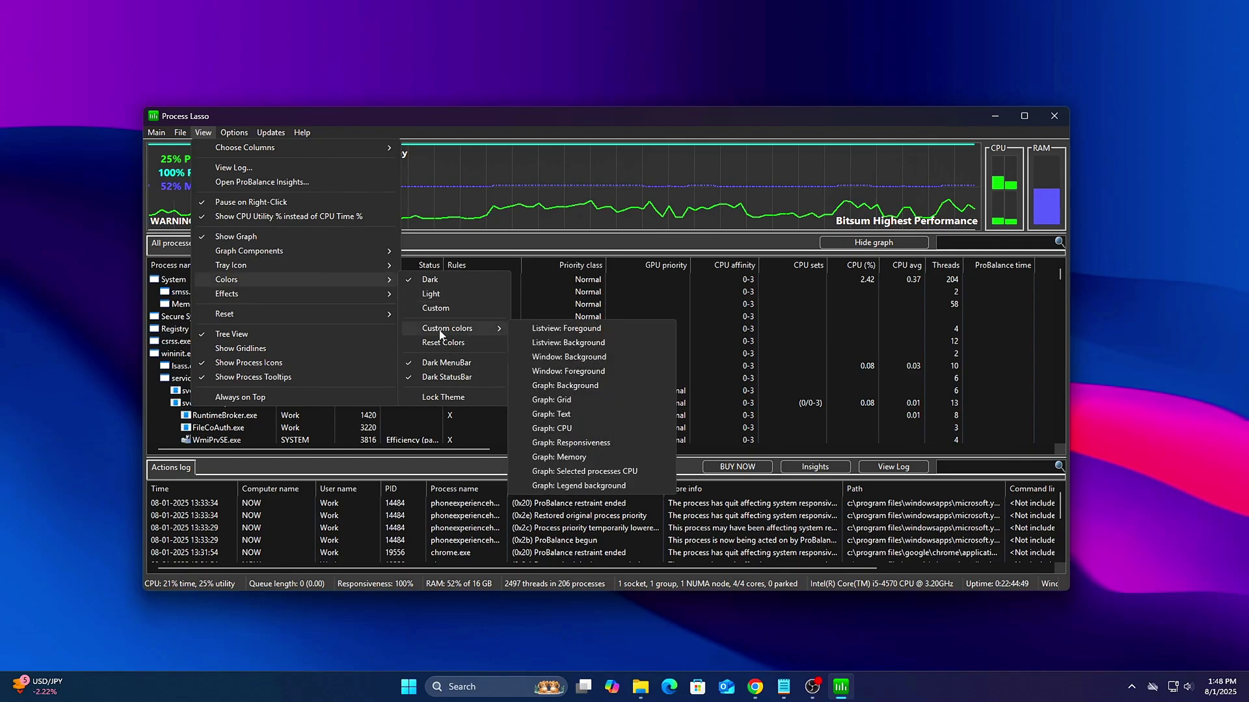
left_click(567, 429)
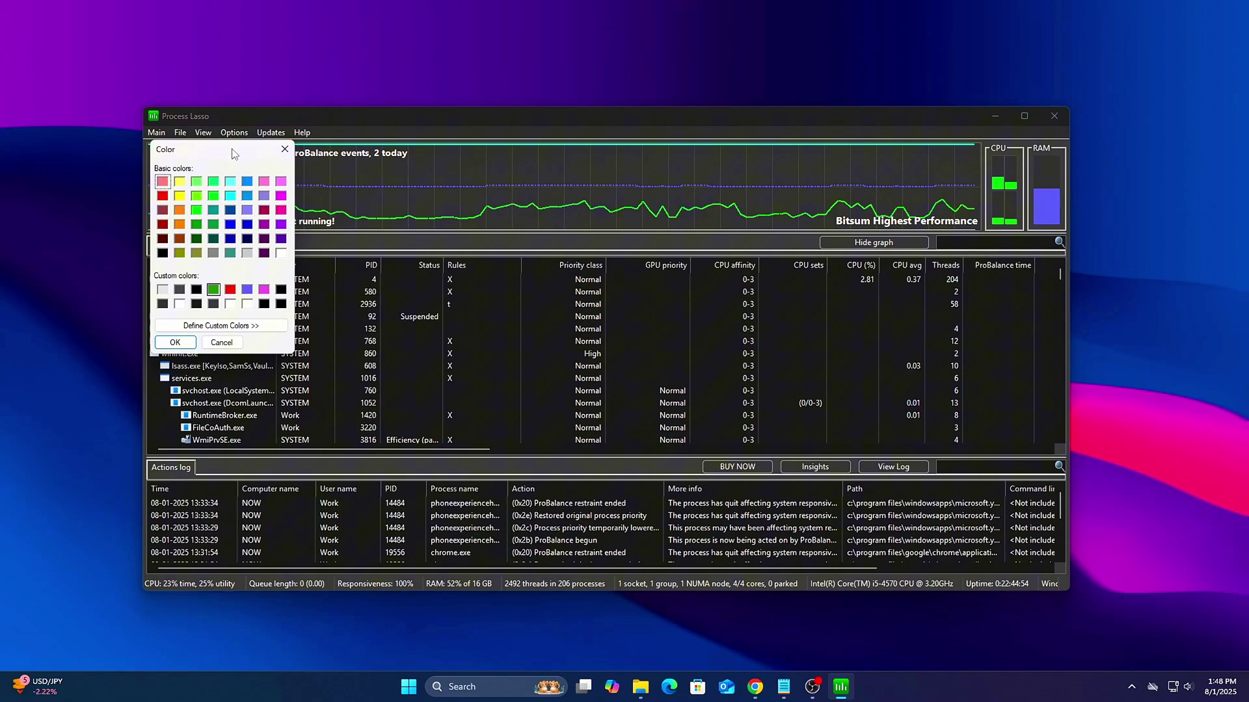
left_click_drag(233, 149, 460, 277)
left_click(387, 322)
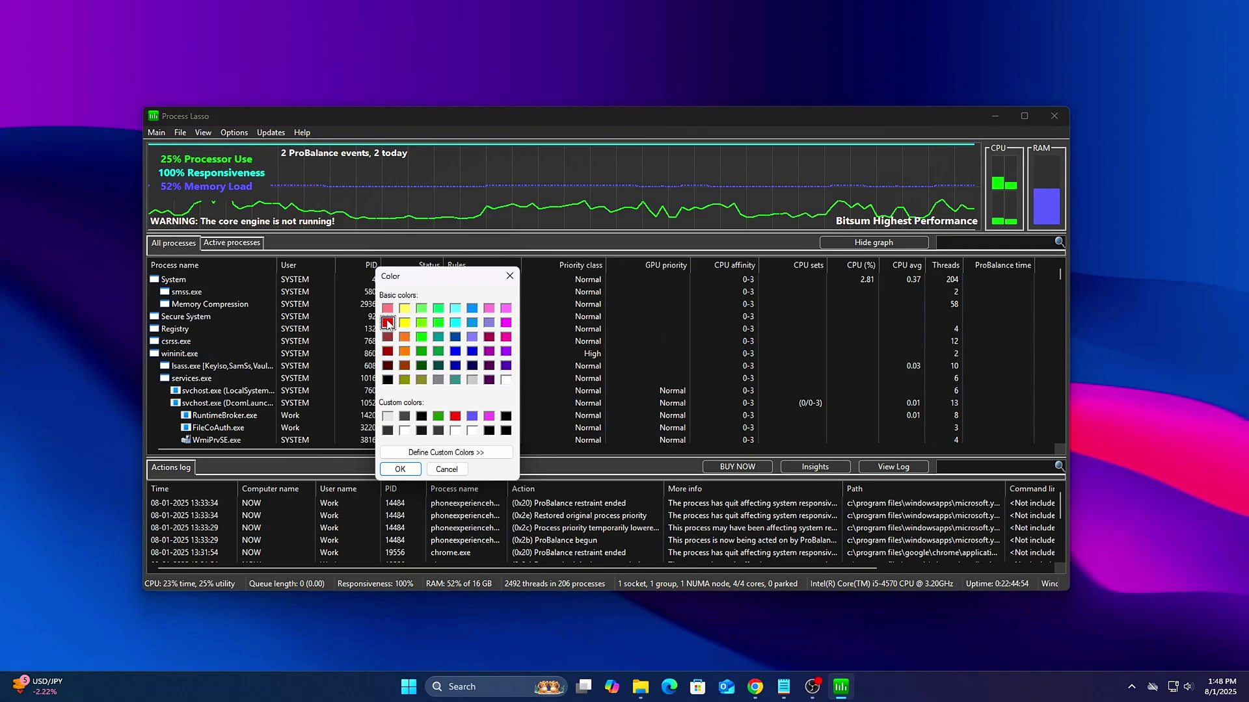
left_click(400, 469)
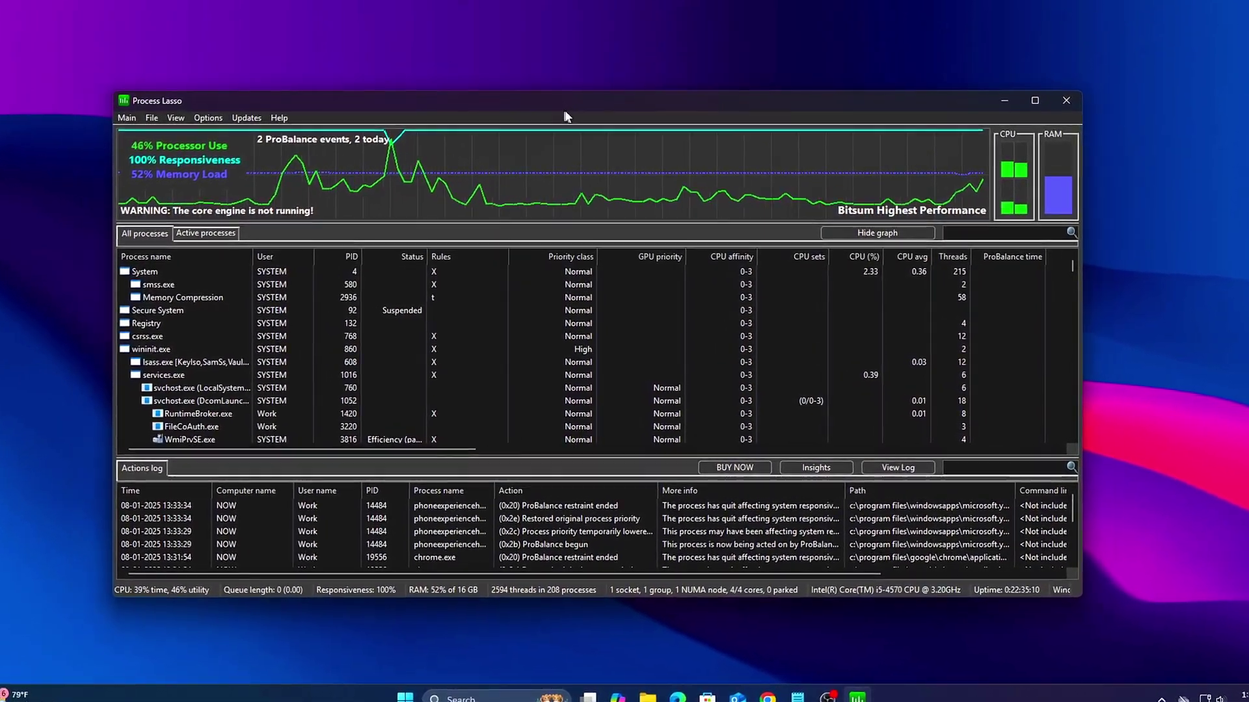
Pick a new GUI refresh interval under Options > General.
left_click(208, 118)
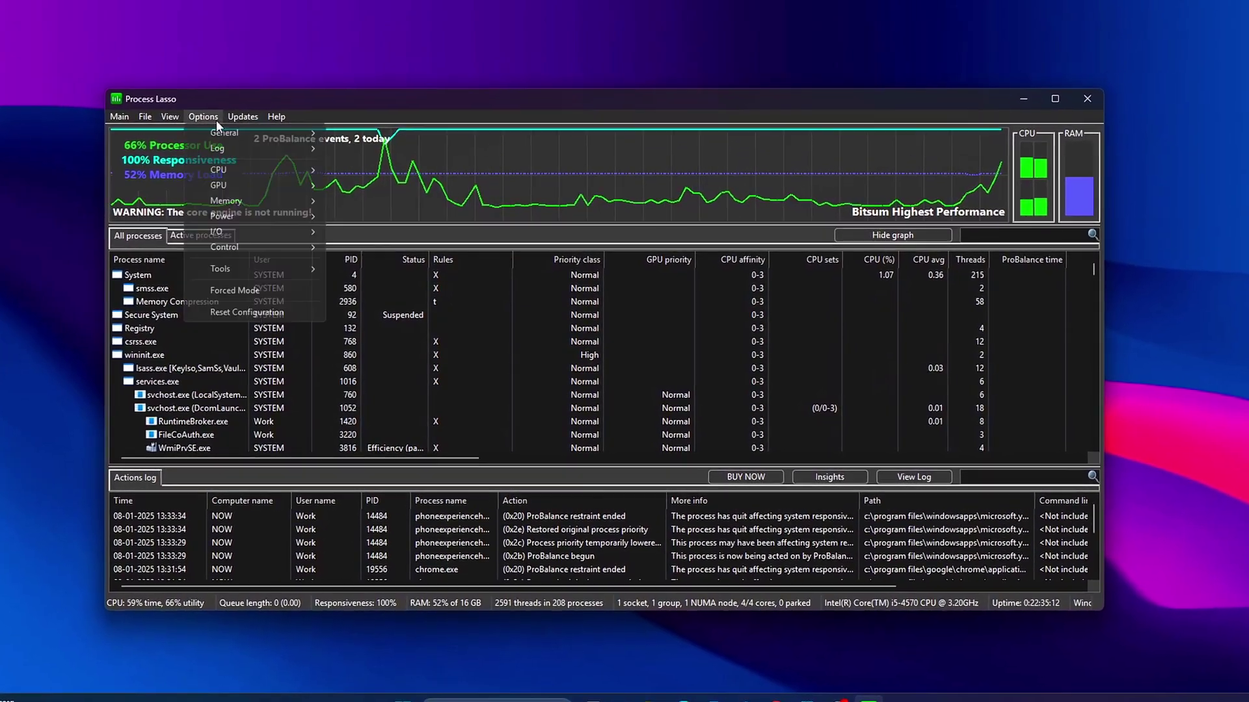
mouse_move(220, 129)
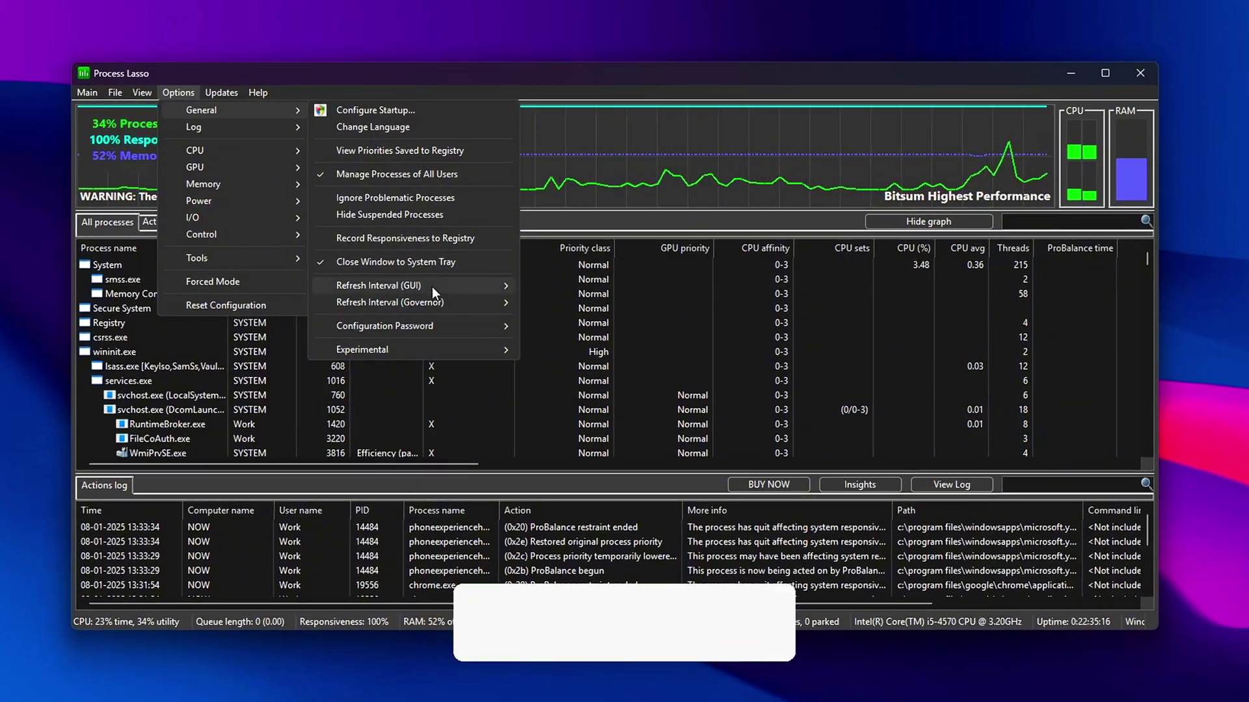
mouse_move(432, 290)
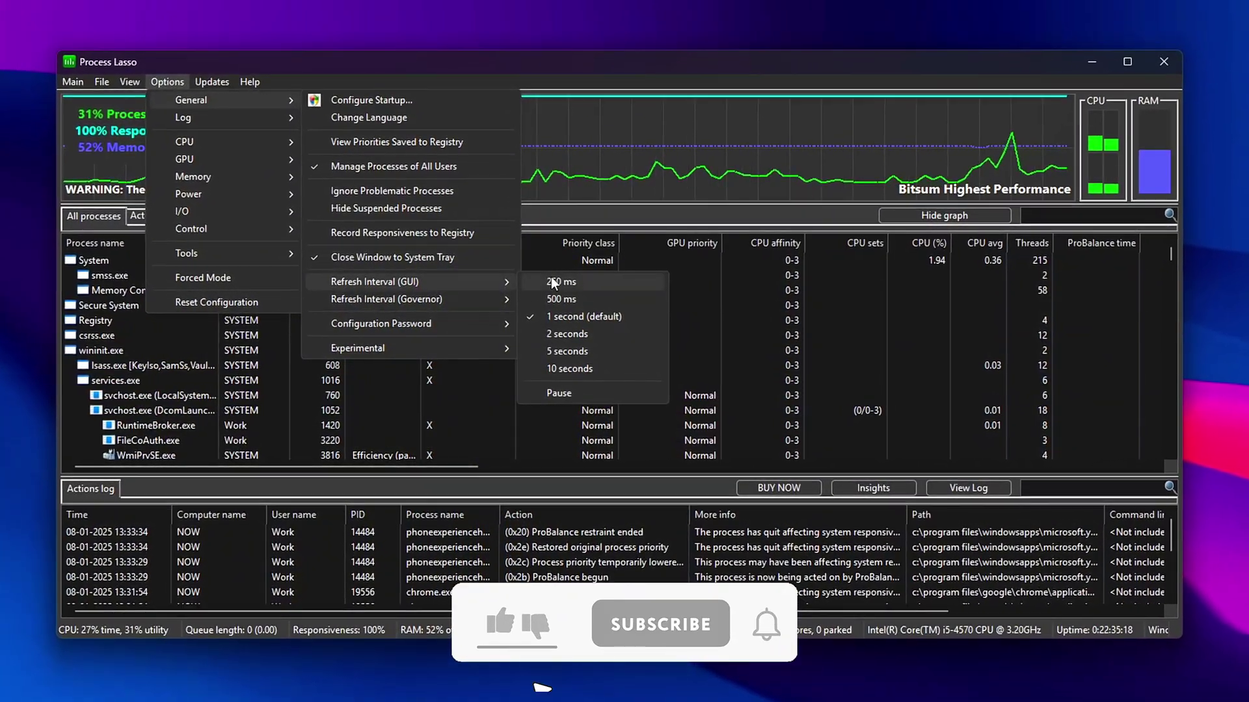
left_click(572, 351)
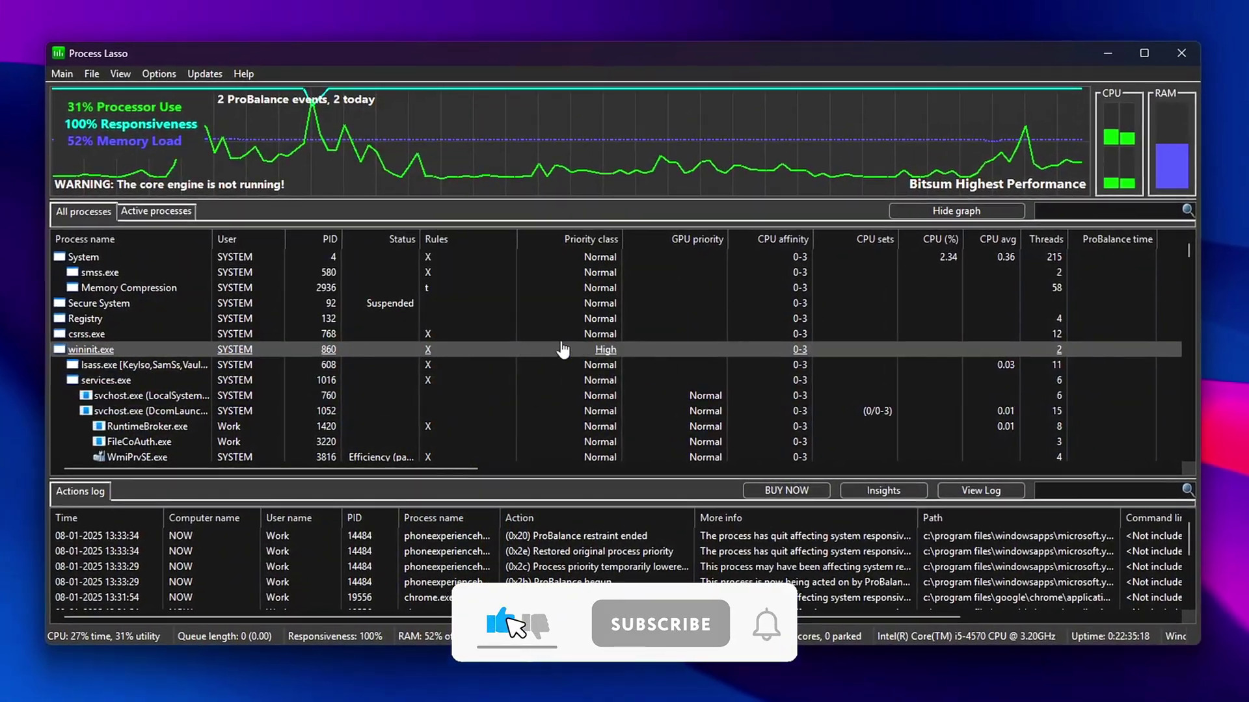